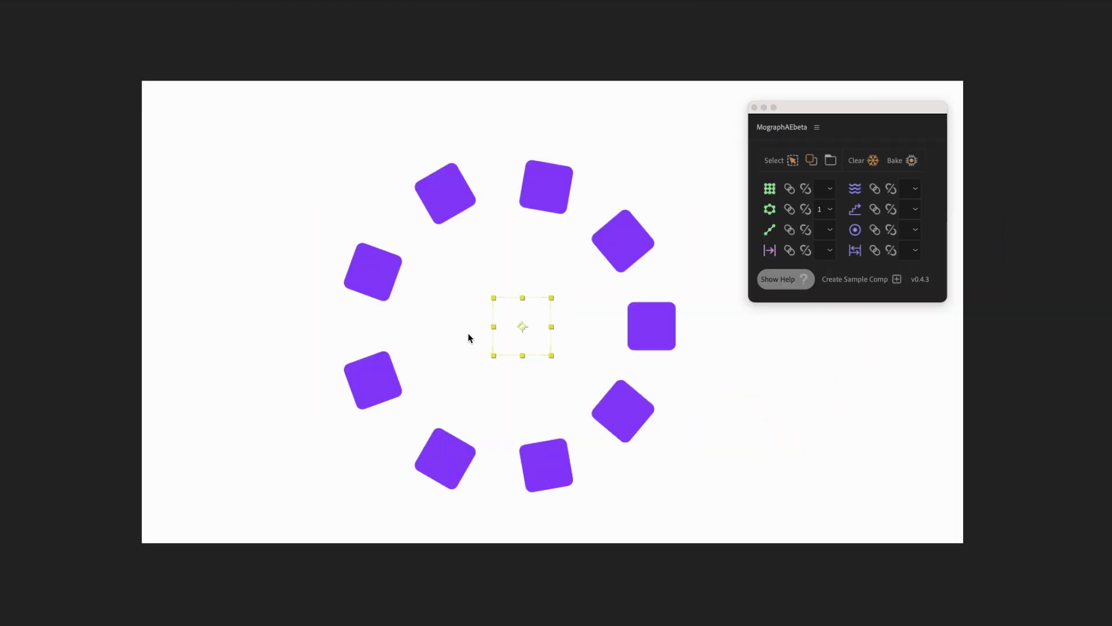
# - Open the MographAE Documentation in the browser, close the extra Notion tab and read the Array section
pyautogui.click(597, 307)
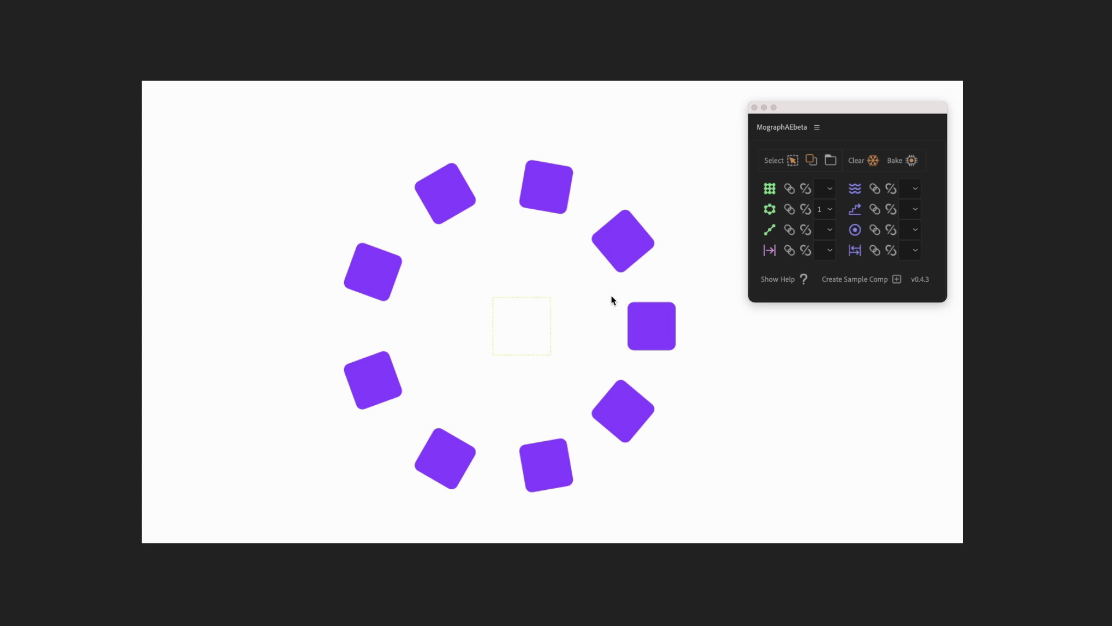
pyautogui.click(778, 284)
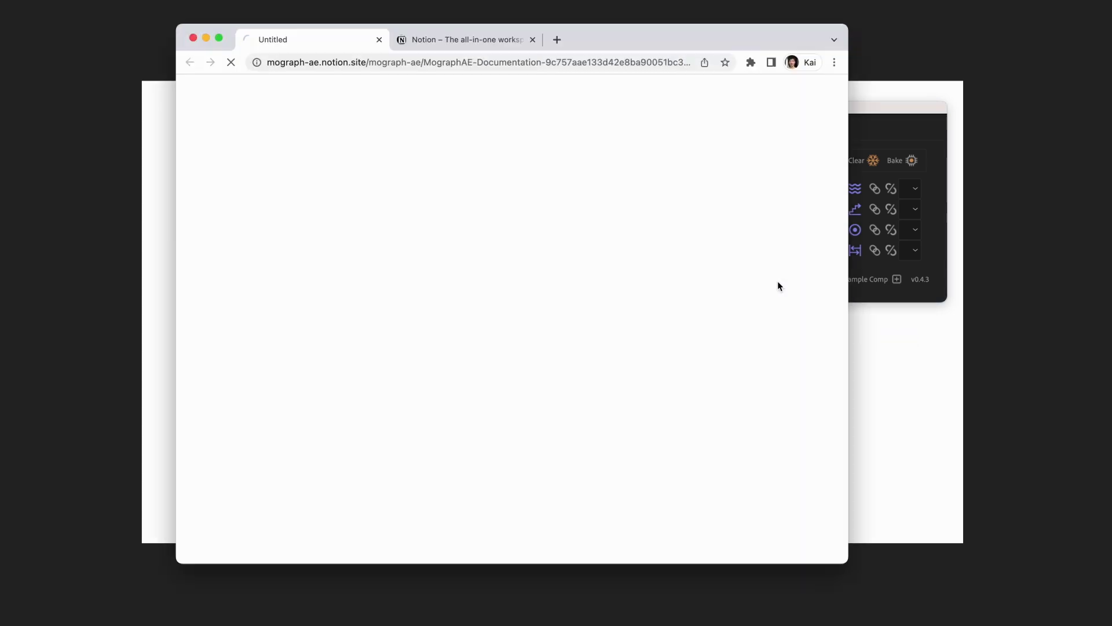
pyautogui.middleClick(444, 45)
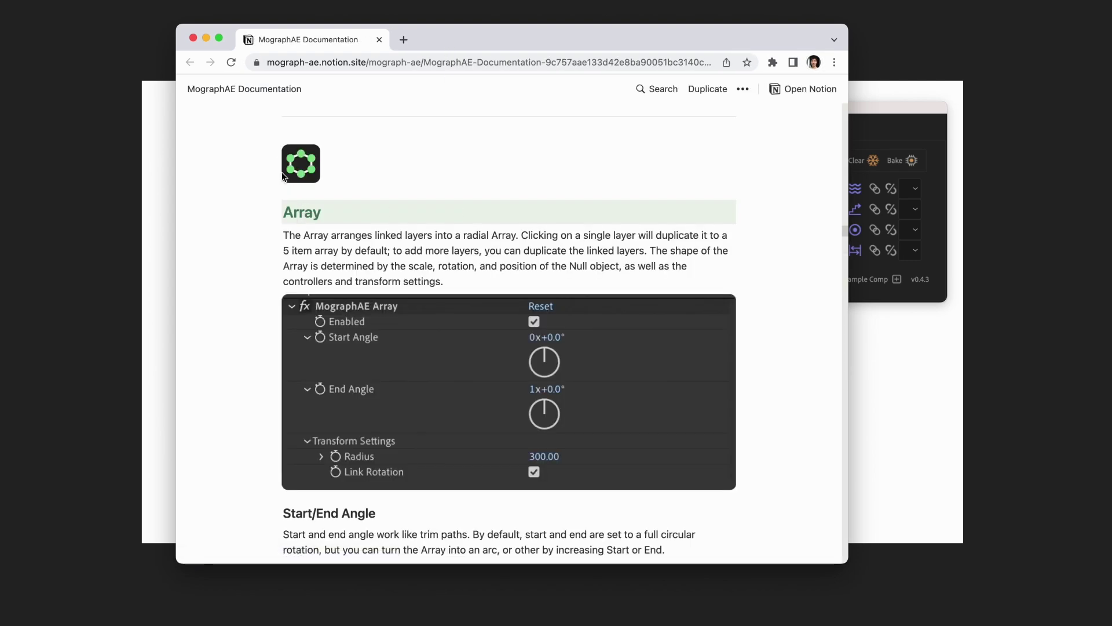
pyautogui.moveTo(292, 212); pyautogui.dragTo(464, 306)
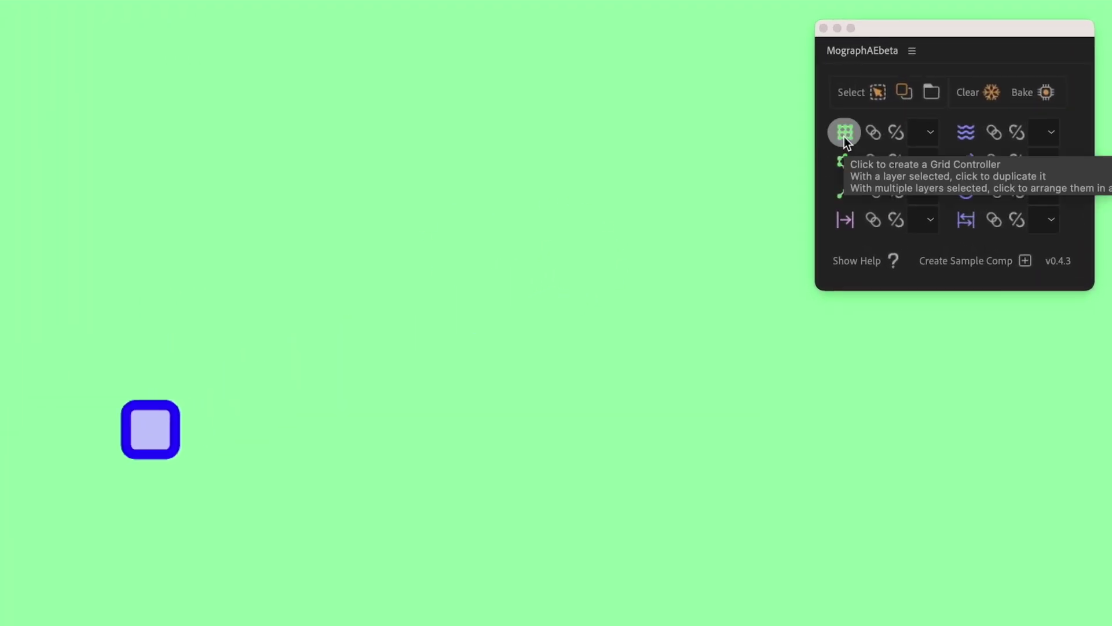
# - Duplicate the blue square into a grid with a Grid controller and enable the grid's delay
pyautogui.click(844, 136)
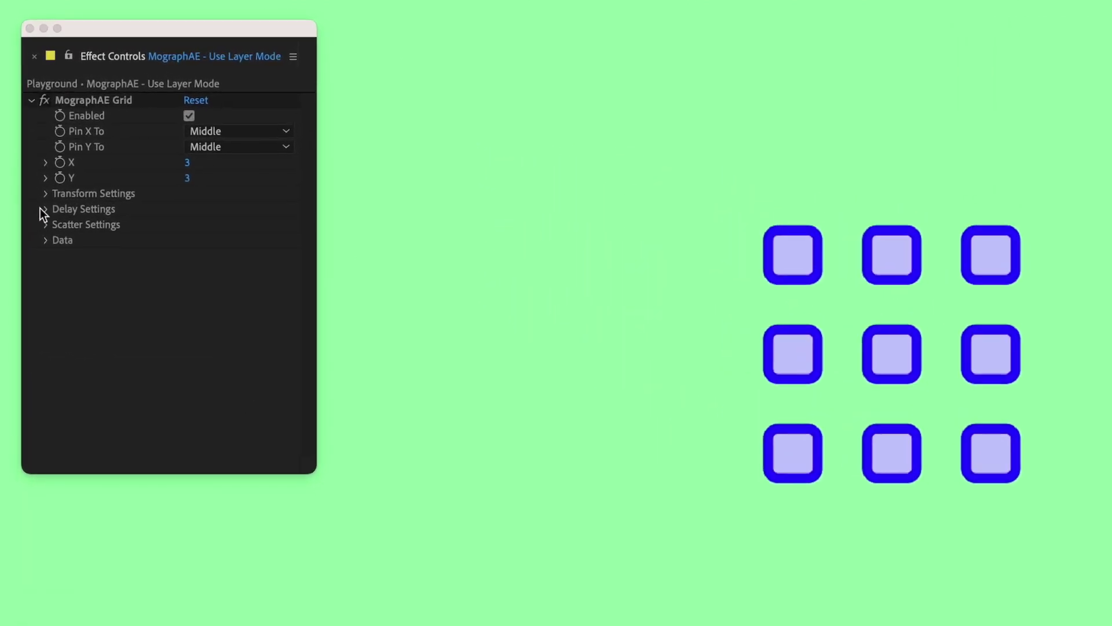
pyautogui.click(38, 137)
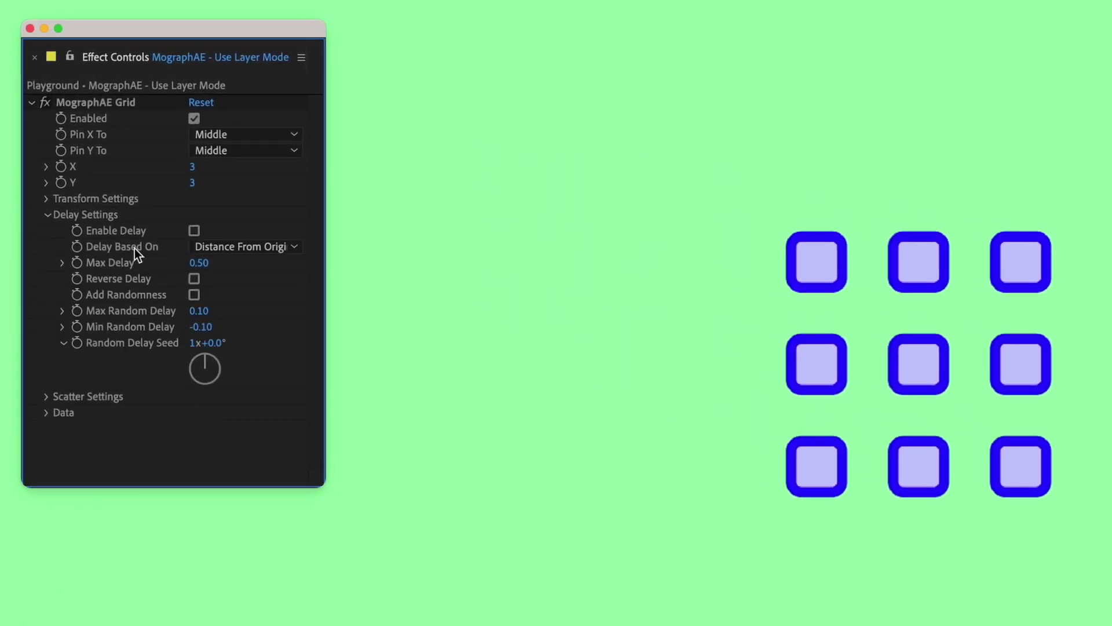
pyautogui.click(193, 230)
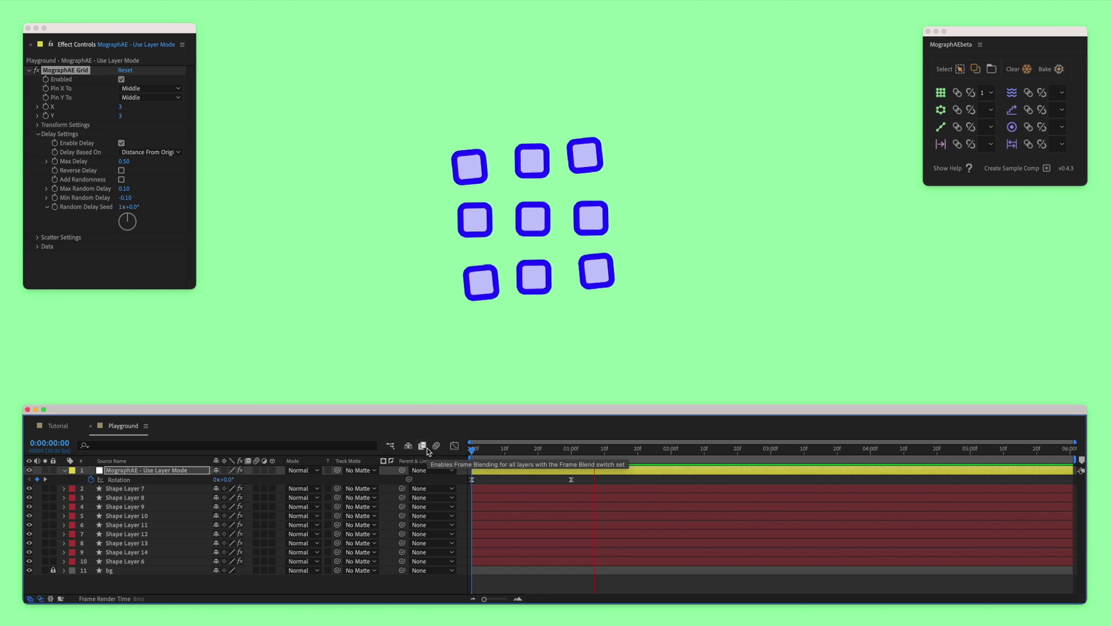
pyautogui.moveTo(753, 454); pyautogui.dragTo(772, 456)
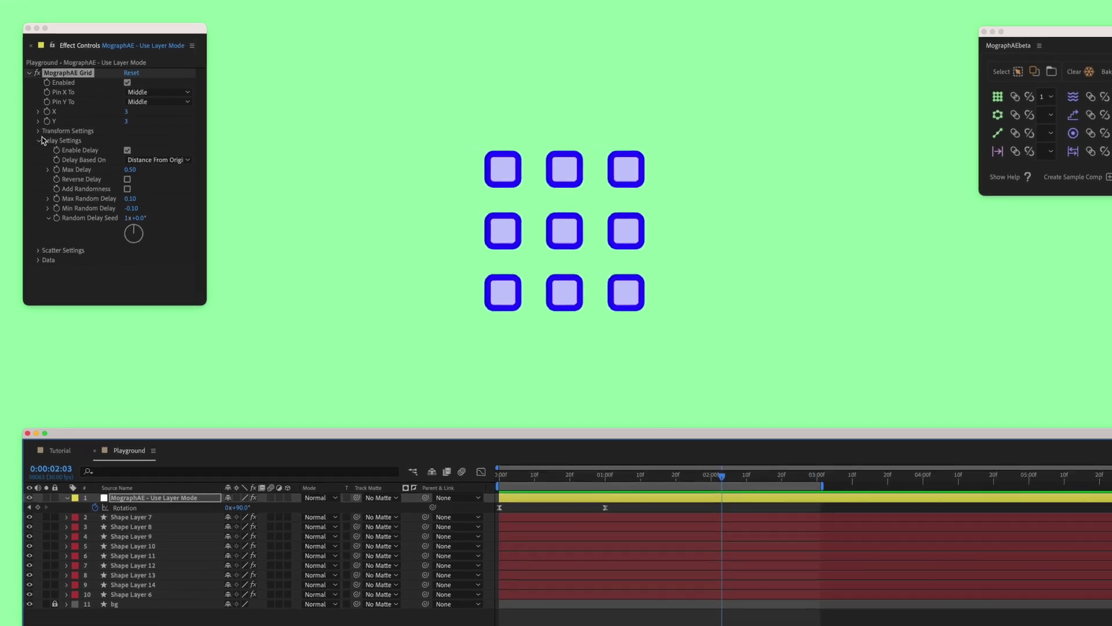
# - Pin the grid's X to Left and Y to Top, and open its X count for editing
pyautogui.click(38, 125)
pyautogui.click(163, 97)
pyautogui.click(236, 189)
pyautogui.click(238, 133)
pyautogui.click(234, 155)
pyautogui.click(236, 150)
pyautogui.click(237, 170)
pyautogui.click(192, 165)
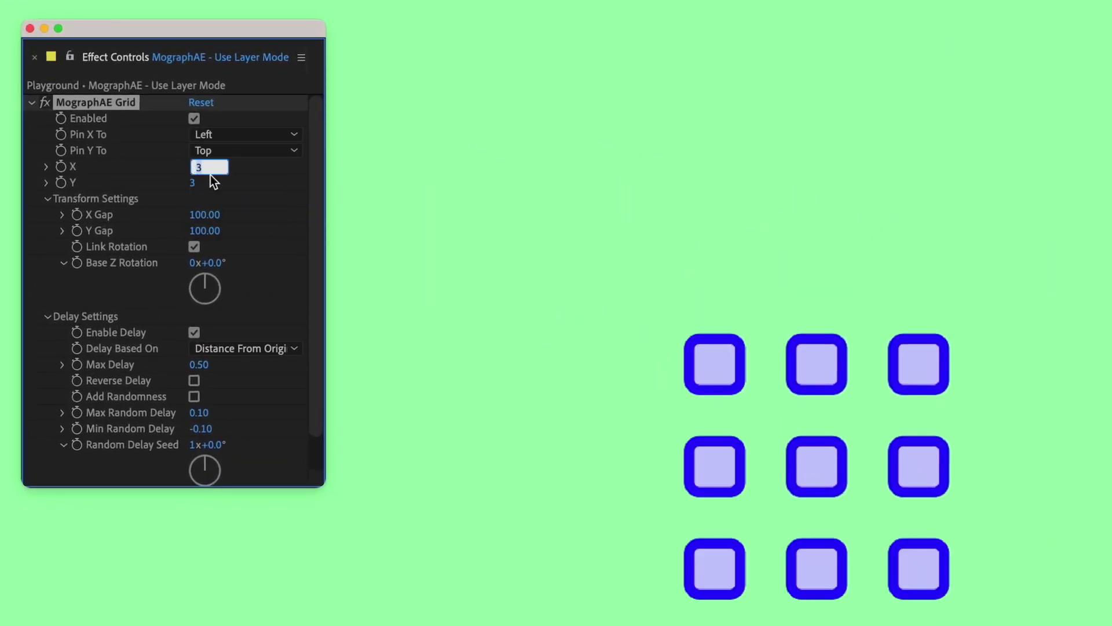
pyautogui.click(241, 190)
pyautogui.press('space')
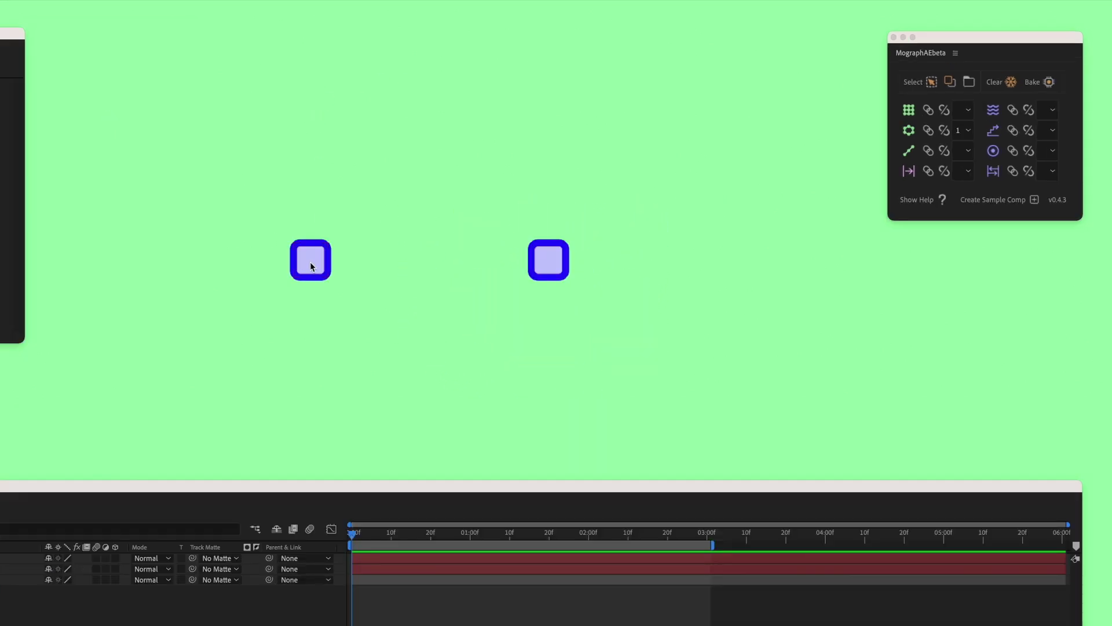
# - Turn the left blue square into a radial array, scaling its controller to 34% and moving it up and left
pyautogui.moveTo(311, 266)
pyautogui.mouseDown()
pyautogui.moveTo(352, 315)
pyautogui.moveTo(313, 279)
pyautogui.mouseUp()
pyautogui.press('super+z')
pyautogui.click(400, 389)
pyautogui.click(304, 264)
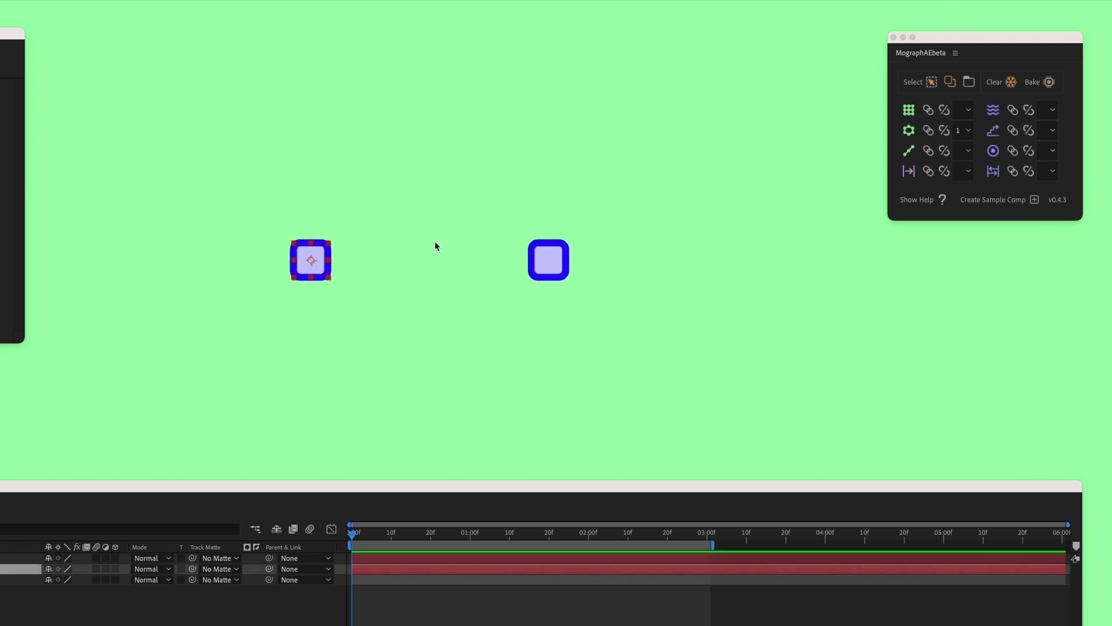
pyautogui.click(909, 130)
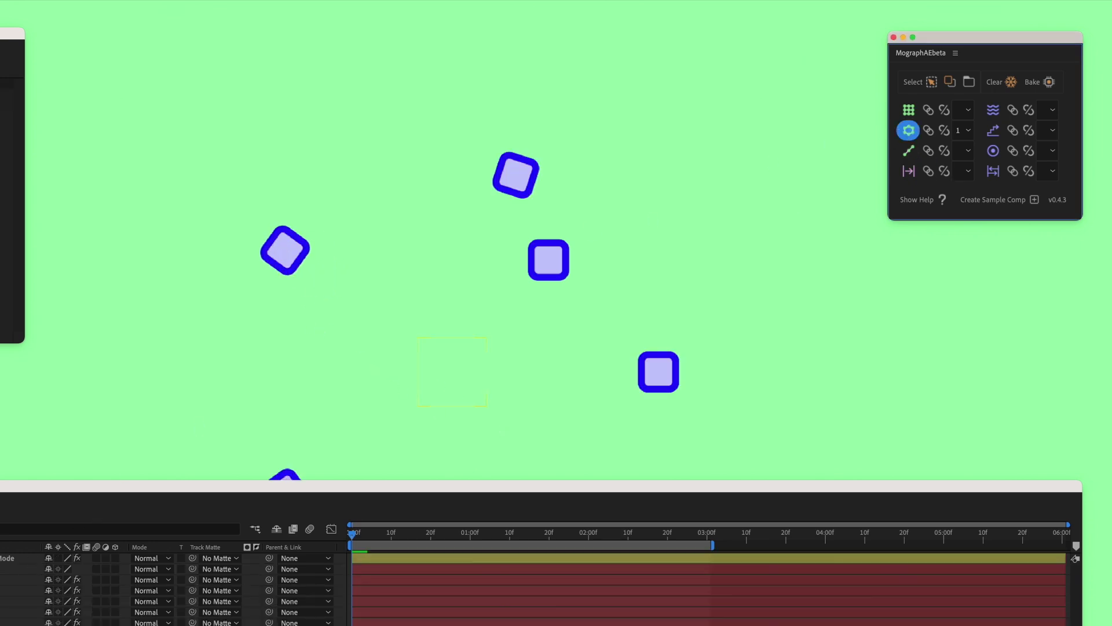
pyautogui.moveTo(81, 568); pyautogui.dragTo(77, 563)
pyautogui.moveTo(457, 390); pyautogui.dragTo(256, 267)
# - Duplicate the remaining single square into a row with a Linear controller, reposition it, and organize the composition's layers
pyautogui.click(546, 265)
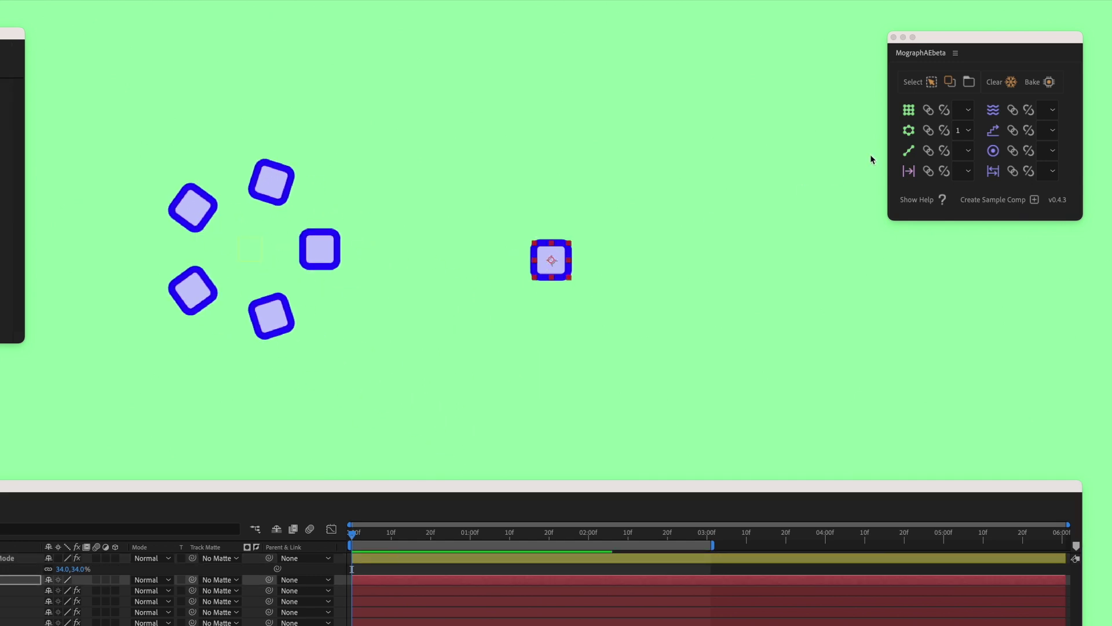
pyautogui.click(908, 150)
pyautogui.moveTo(457, 380); pyautogui.dragTo(440, 257)
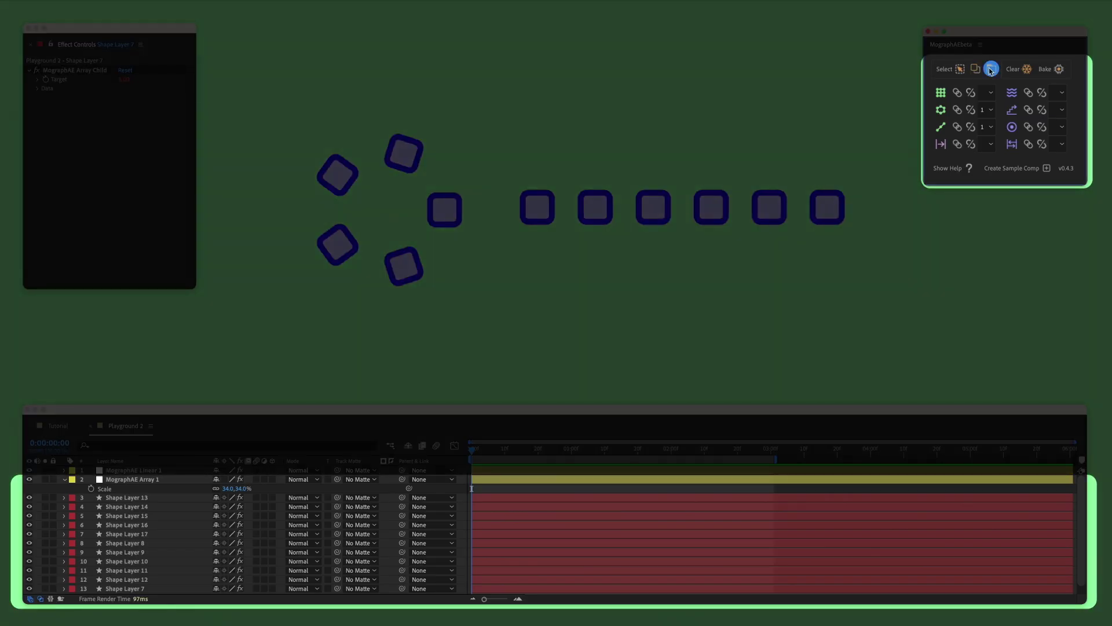
pyautogui.click(991, 69)
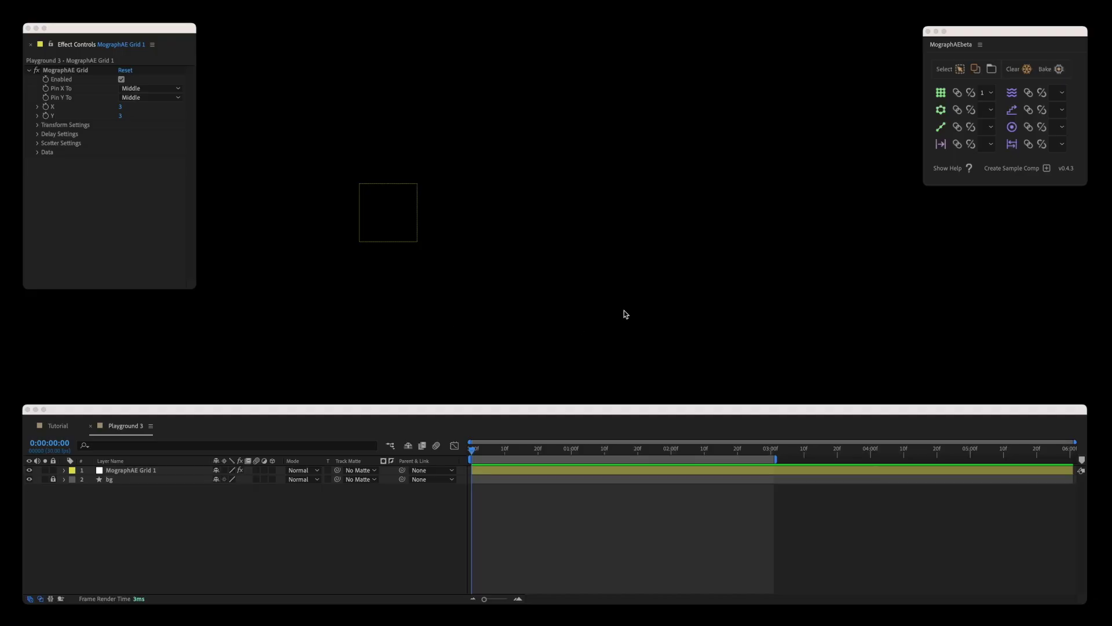
# - Duplicate the MographAE Grid 1 controller and move the copy to the right of the original
pyautogui.click(391, 213)
pyautogui.click(976, 69)
pyautogui.moveTo(388, 217); pyautogui.dragTo(595, 193)
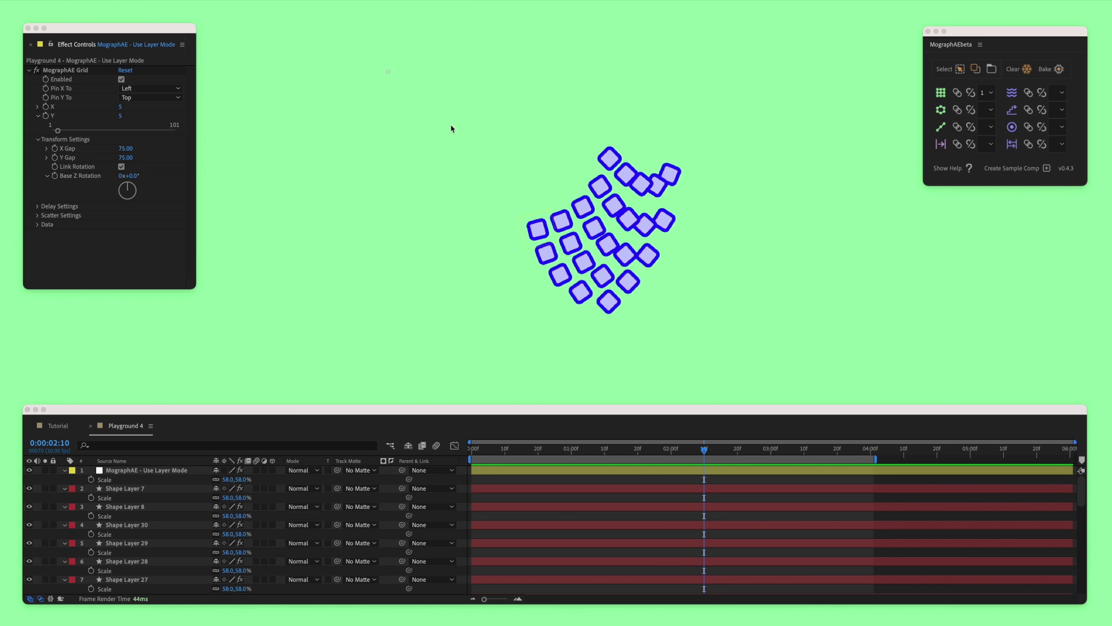
# - Clear the MographAE rig from all the squares of the distorted grid in Playground 4
pyautogui.moveTo(386, 70); pyautogui.dragTo(821, 365)
pyautogui.click(1014, 69)
pyautogui.click(685, 149)
# - Move three of the freed squares individually out of the grid toward the upper left
pyautogui.moveTo(631, 218); pyautogui.dragTo(371, 168)
pyautogui.moveTo(584, 207); pyautogui.dragTo(496, 113)
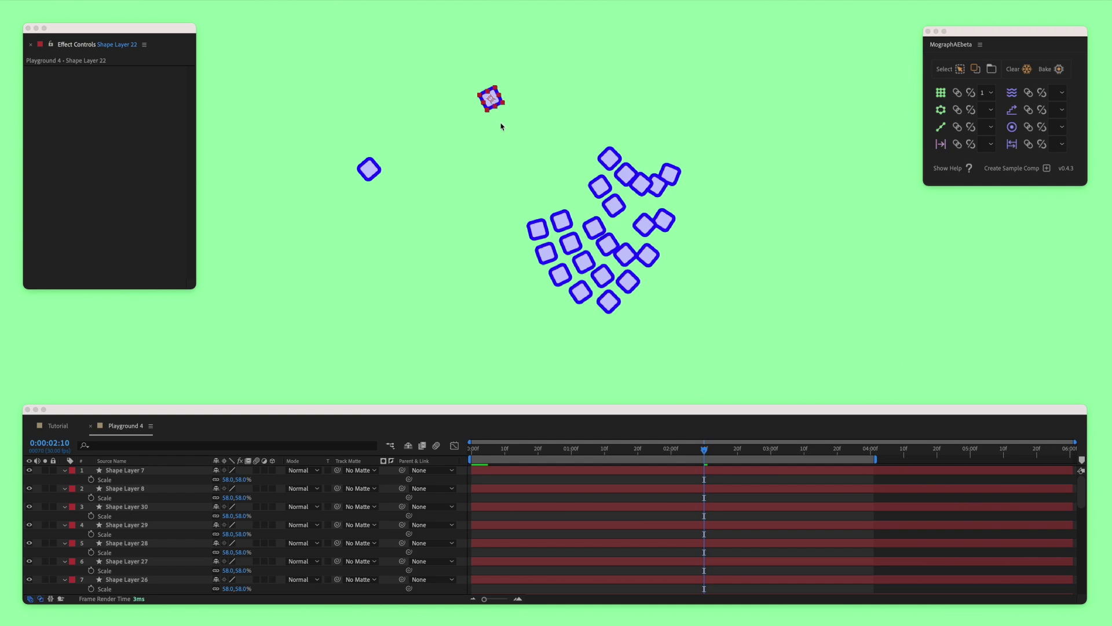
pyautogui.moveTo(560, 222); pyautogui.dragTo(437, 174)
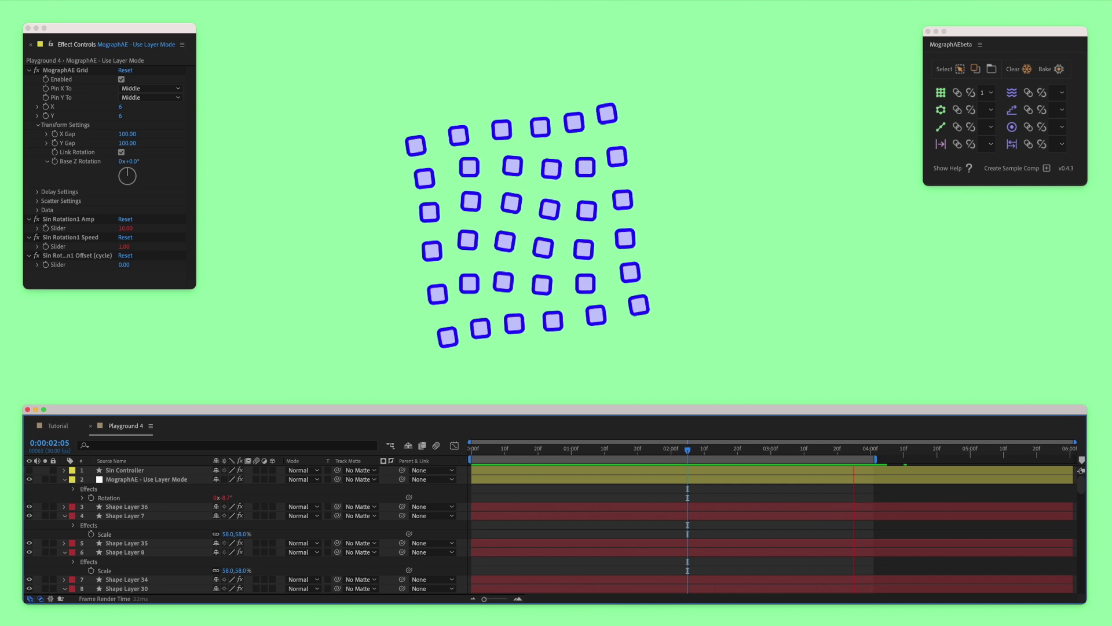
# - Bake the animation of all the grid's square layers to keyframes and preview the playback
pyautogui.moveTo(347, 72); pyautogui.dragTo(709, 343)
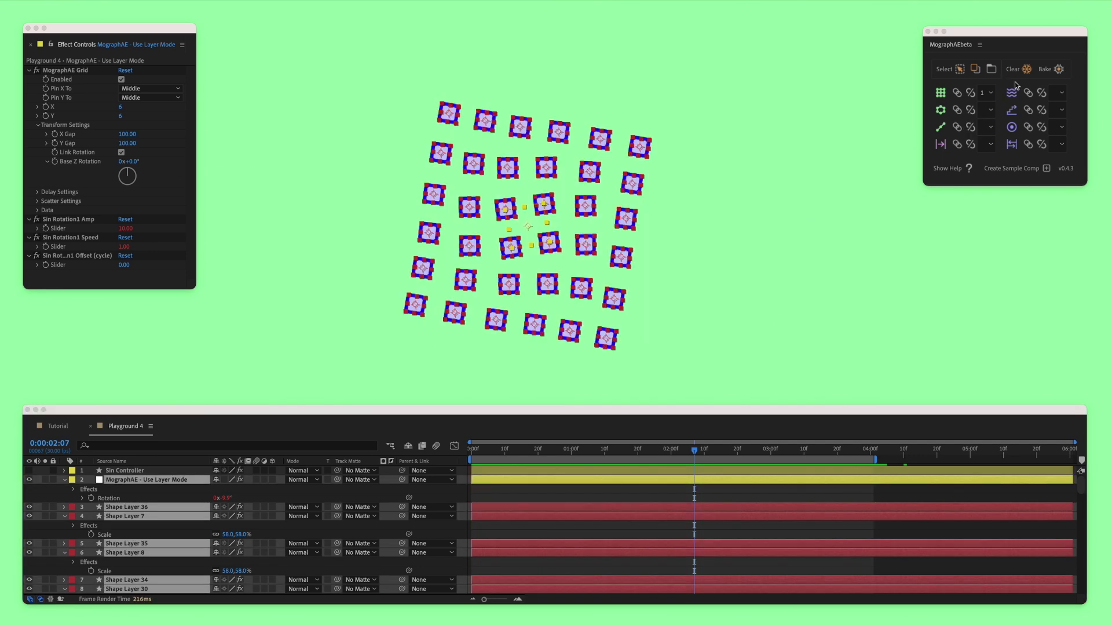
pyautogui.click(1047, 72)
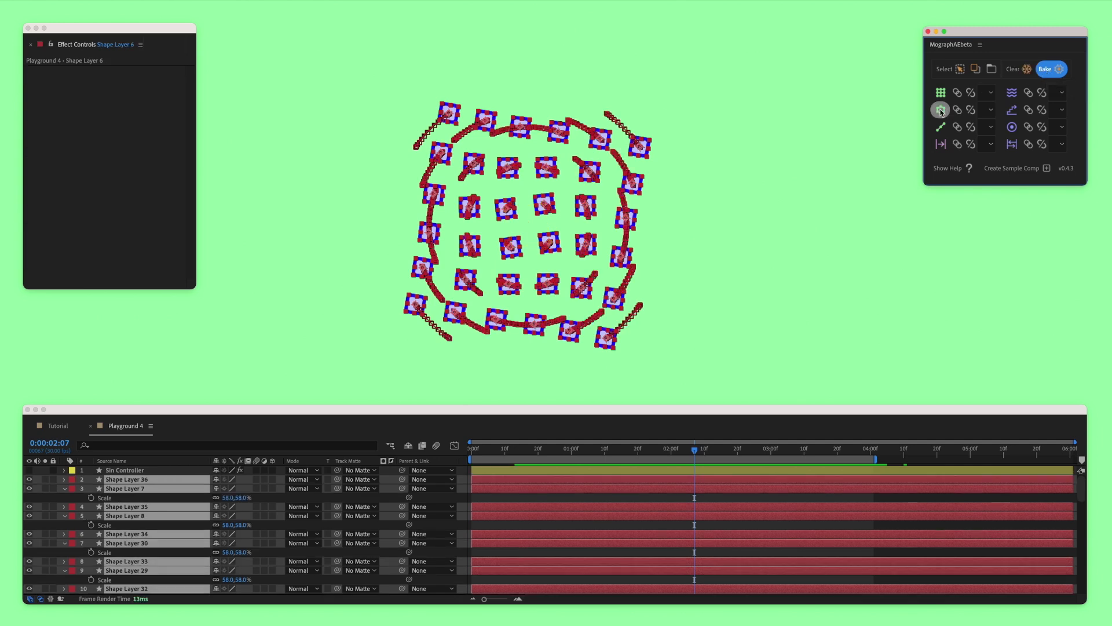
pyautogui.click(759, 142)
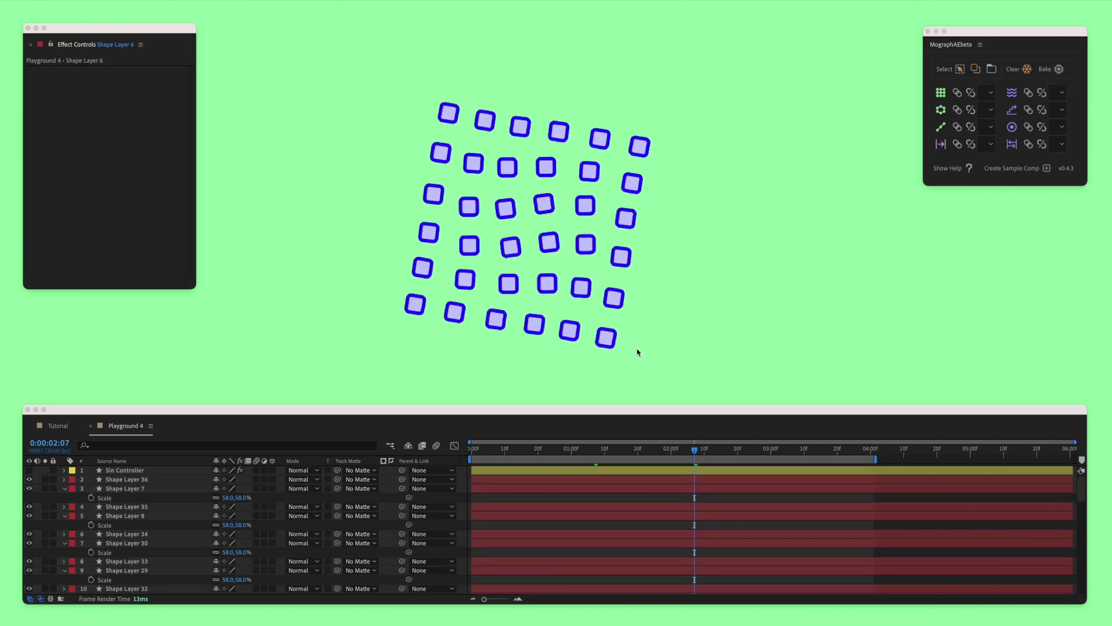
pyautogui.press('space')
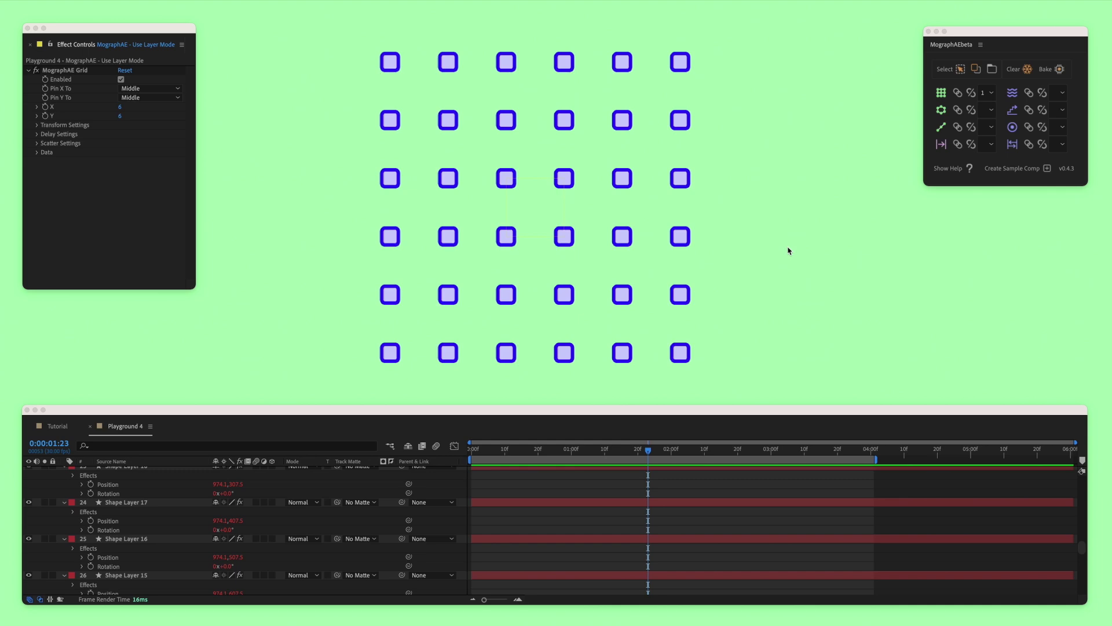
# - Select all the square layers linked to the grid controller
pyautogui.click(563, 208)
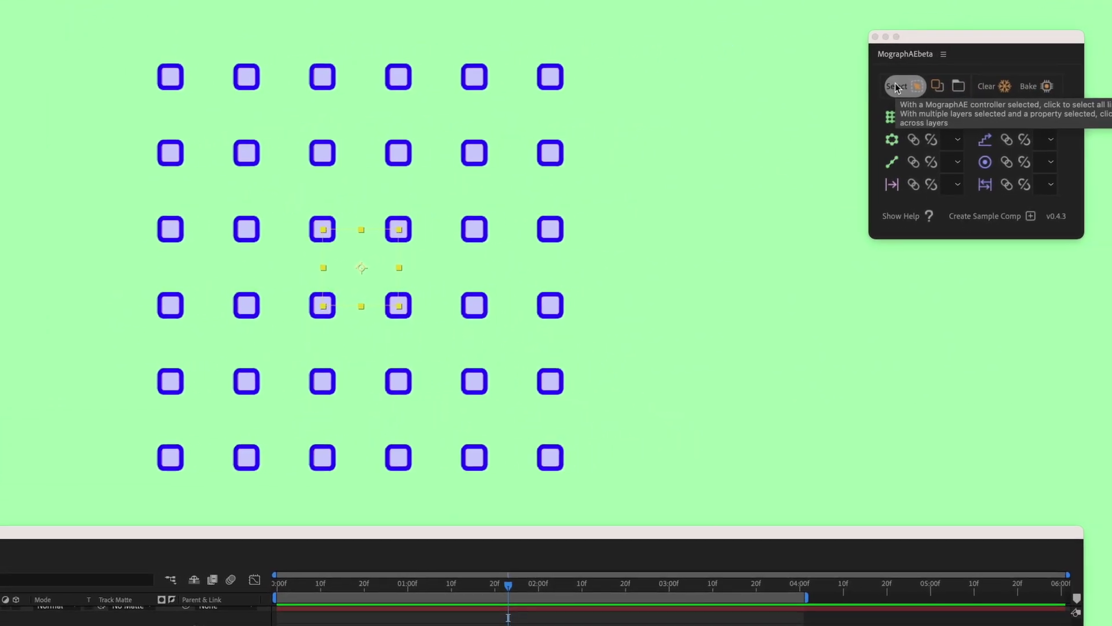
pyautogui.click(1088, 68)
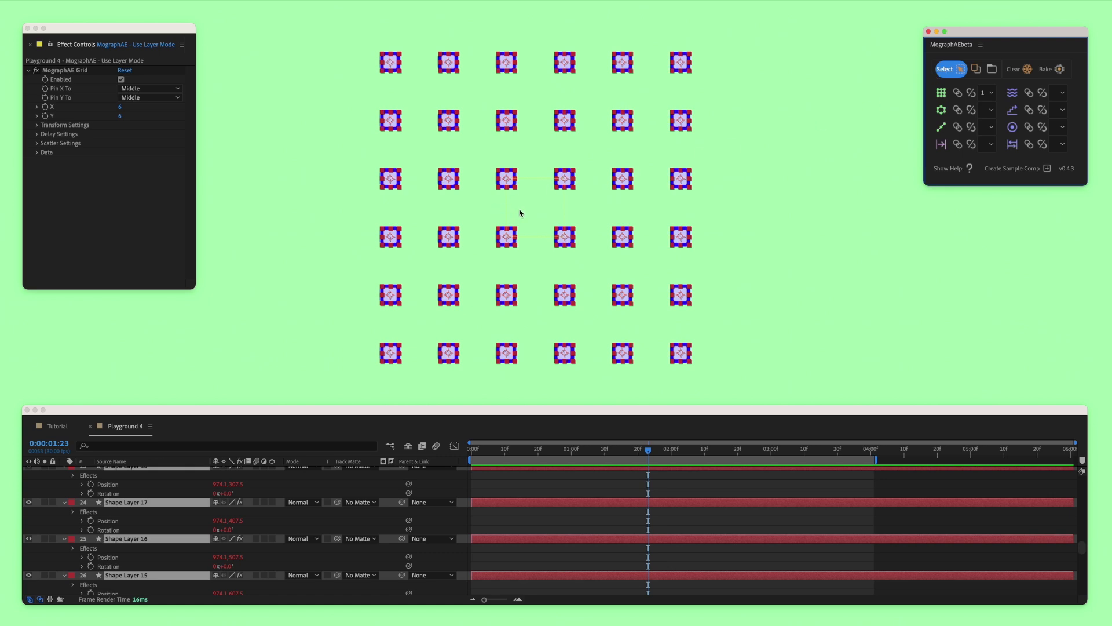
pyautogui.scroll(1, 116, 533)
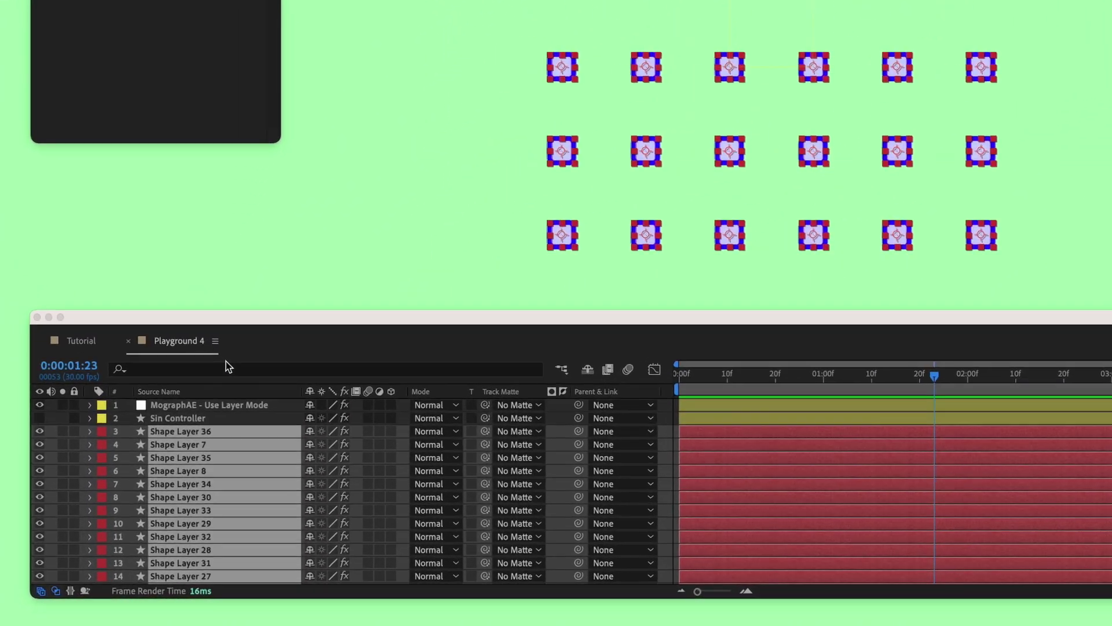
# - Filter the timeline's layer properties by "size, roundness, color, position"
pyautogui.click(163, 442)
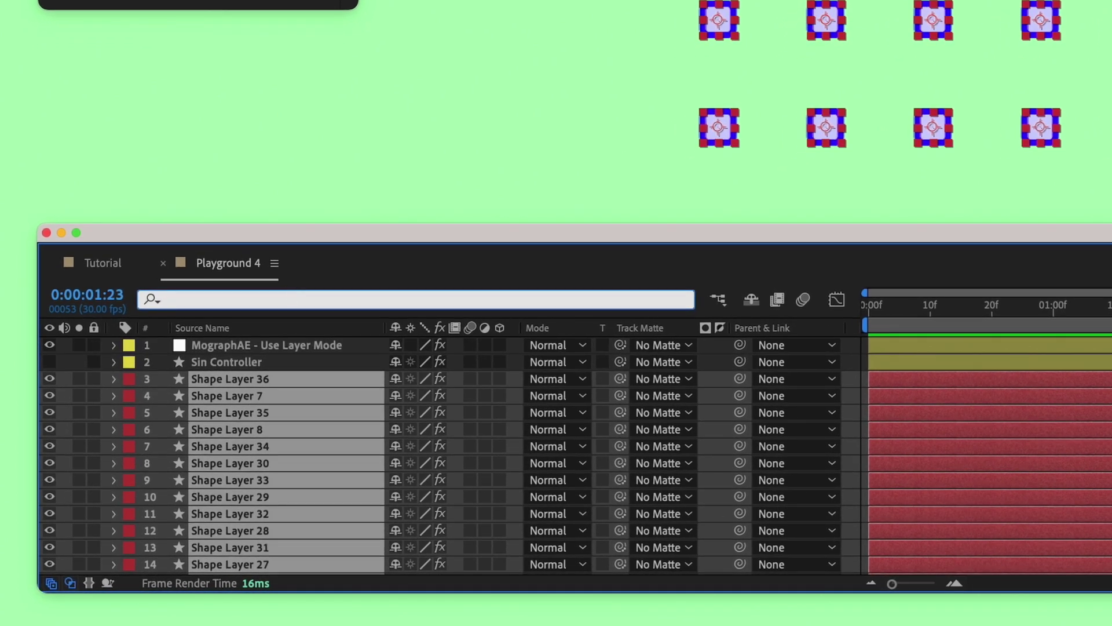
pyautogui.write('size,')
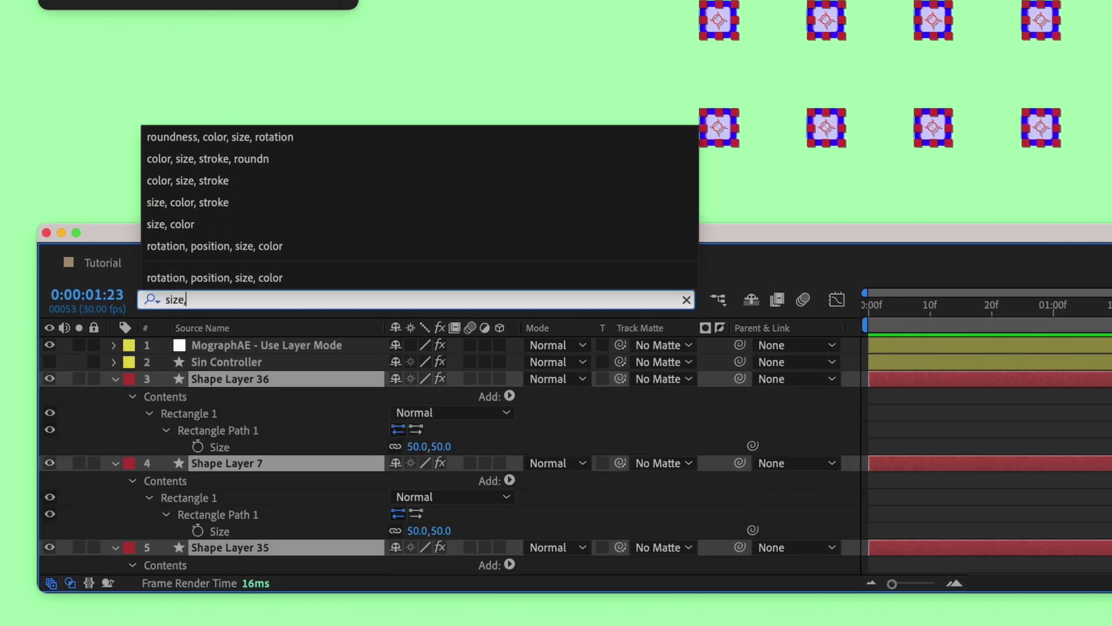
pyautogui.write(' roundness, color, pso')
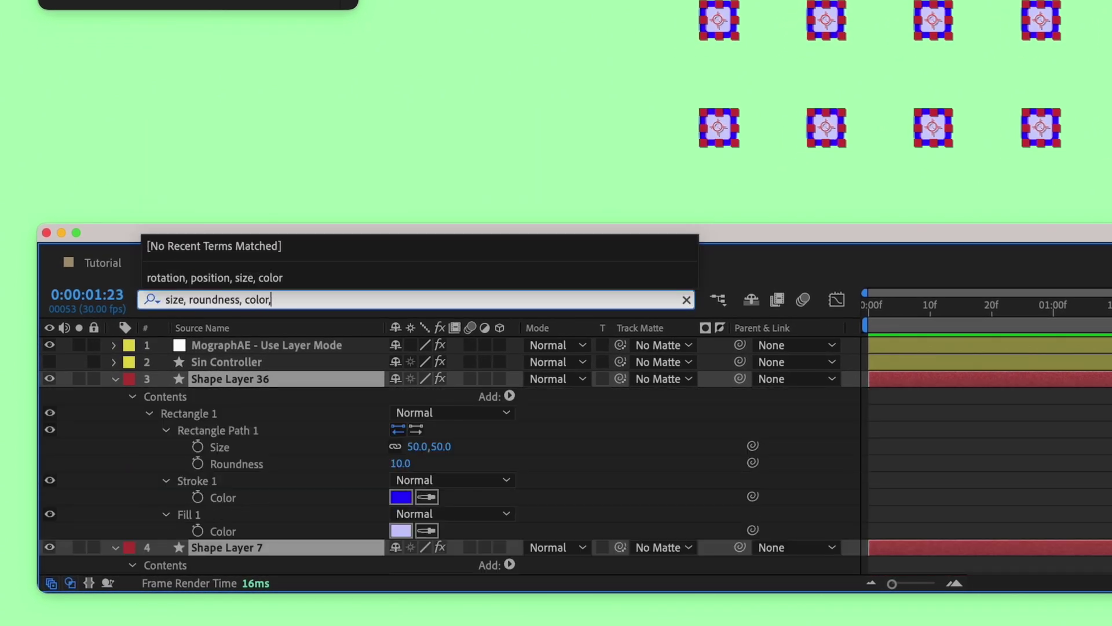
pyautogui.press('BackSpace')
pyautogui.press('BackSpace')
pyautogui.write('osition')
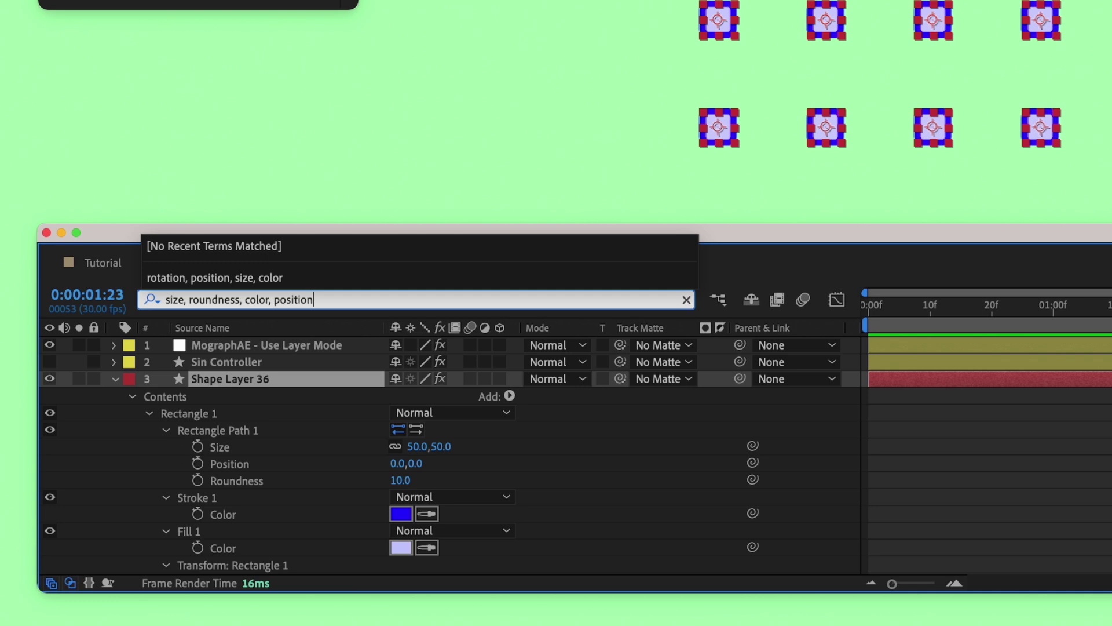
# - Select Shape Layer 36's Rectangle 1, Size, Roundness, stroke Color and transform Position, and extend that property selection across the other layers
pyautogui.scroll(-3, 275, 399)
pyautogui.scroll(3, 248, 408)
pyautogui.click(248, 410)
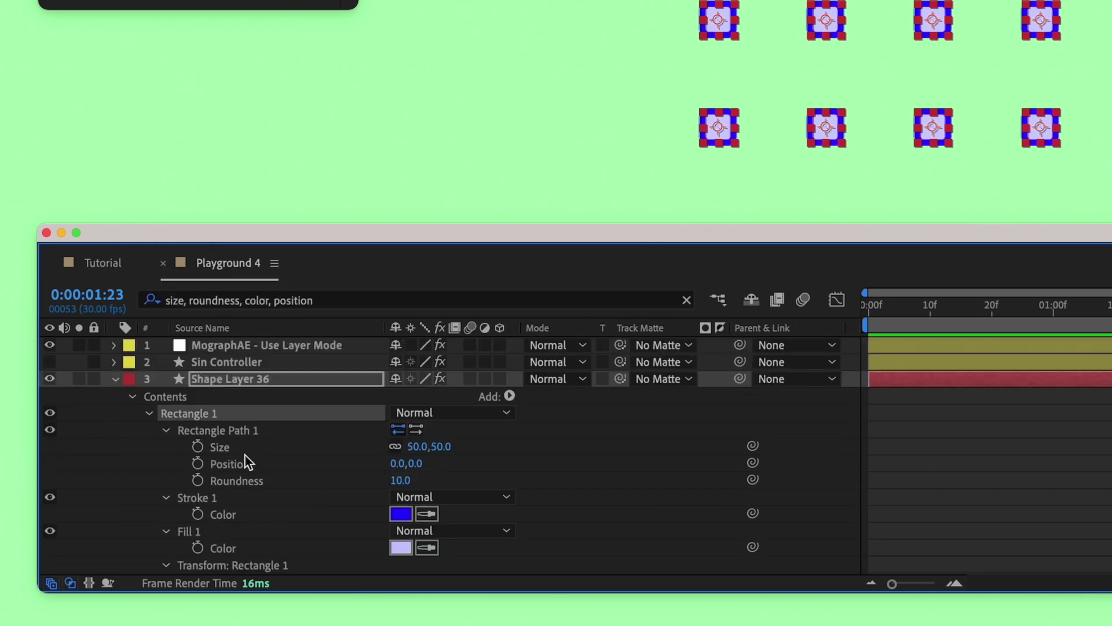
pyautogui.scroll(-1, 248, 440)
pyautogui.scroll(-5, 248, 458)
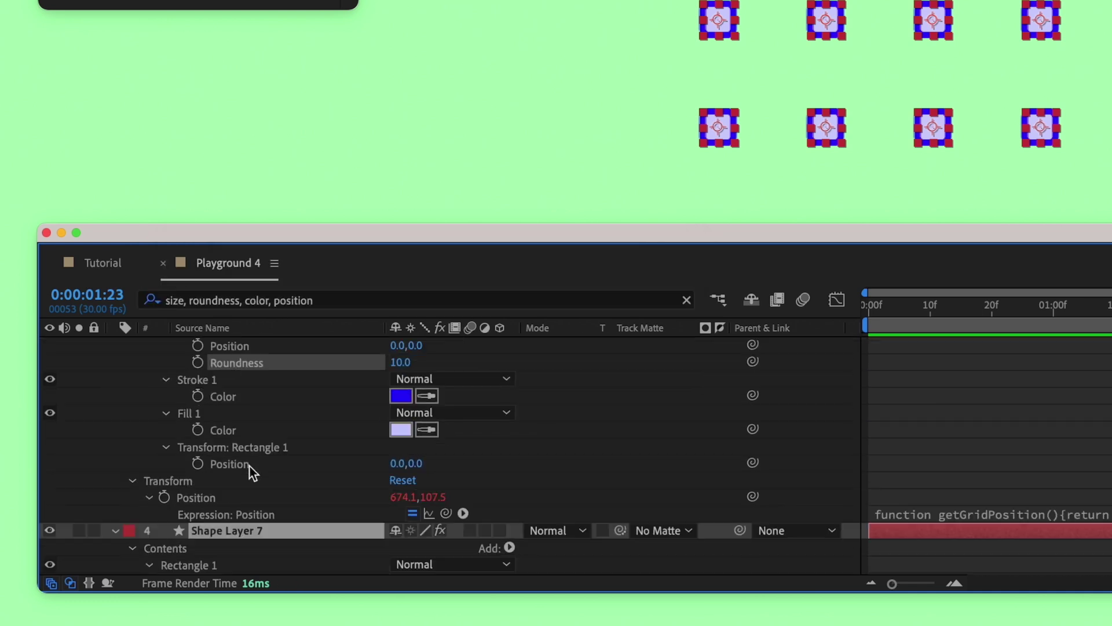
pyautogui.keyDown('super'); pyautogui.click(248, 452); pyautogui.keyUp('super')
pyautogui.scroll(6, 250, 446)
pyautogui.keyDown('super'); pyautogui.click(247, 443); pyautogui.keyUp('super')
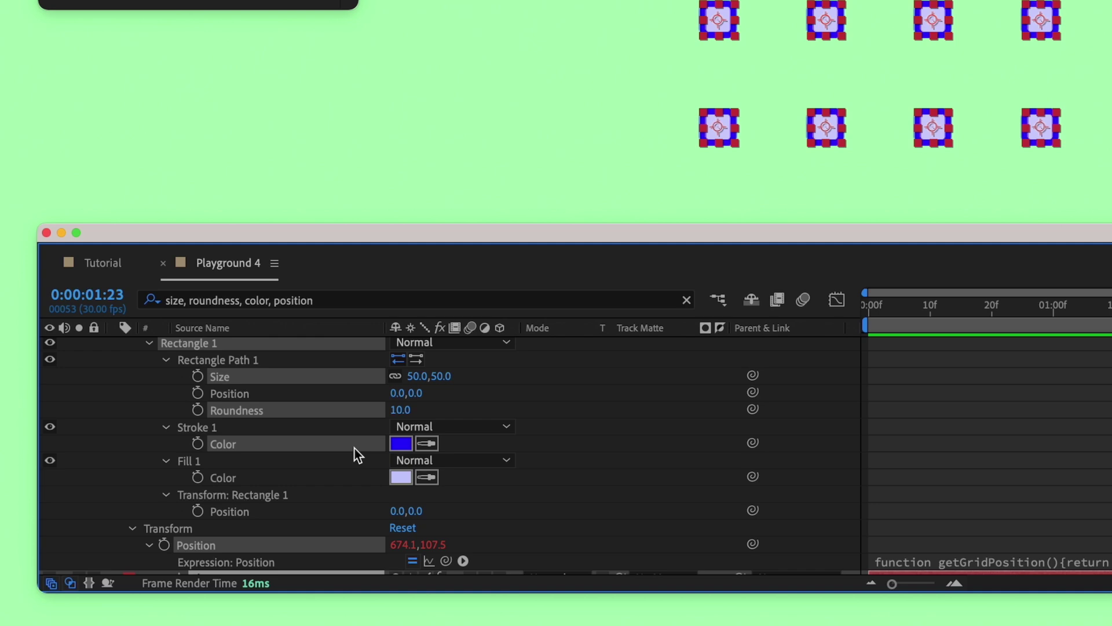
pyautogui.scroll(-12, 366, 446)
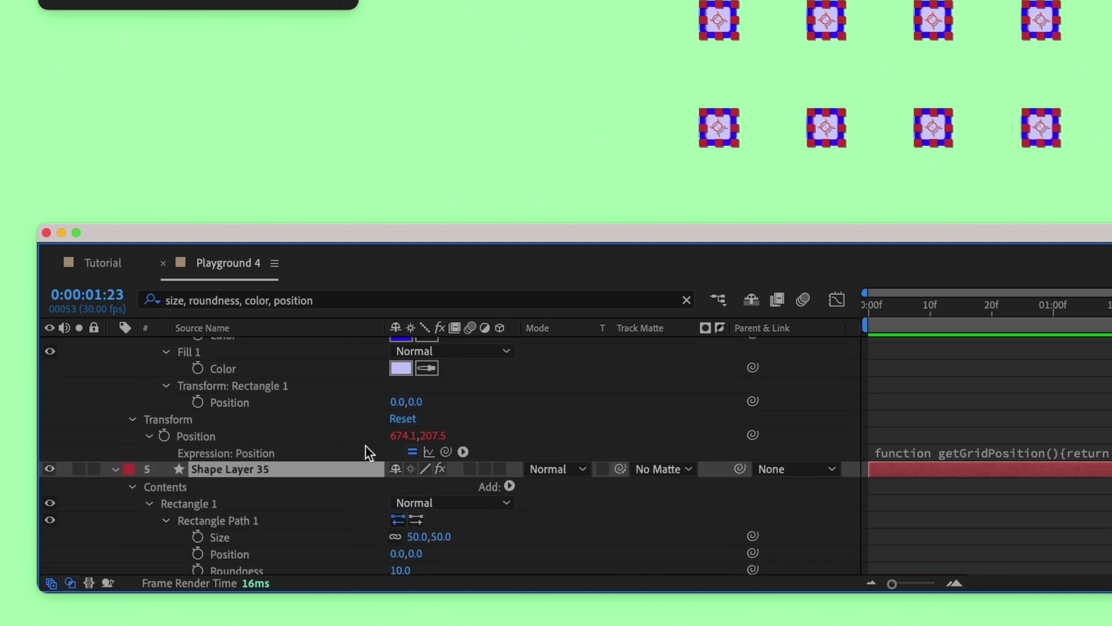
pyautogui.scroll(6, 358, 449)
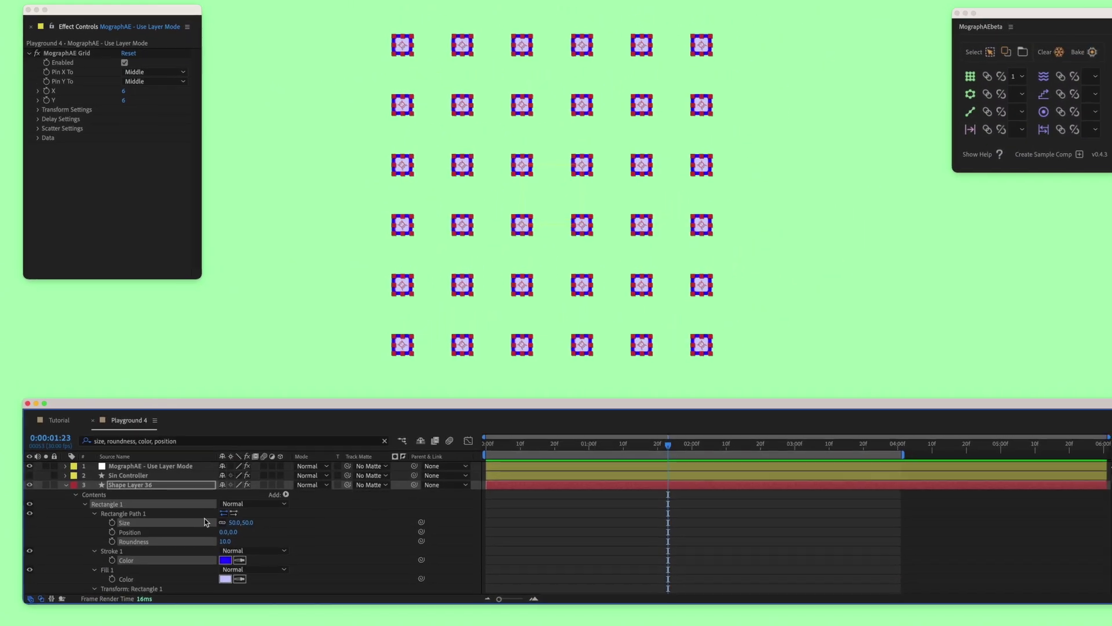
pyautogui.click(956, 70)
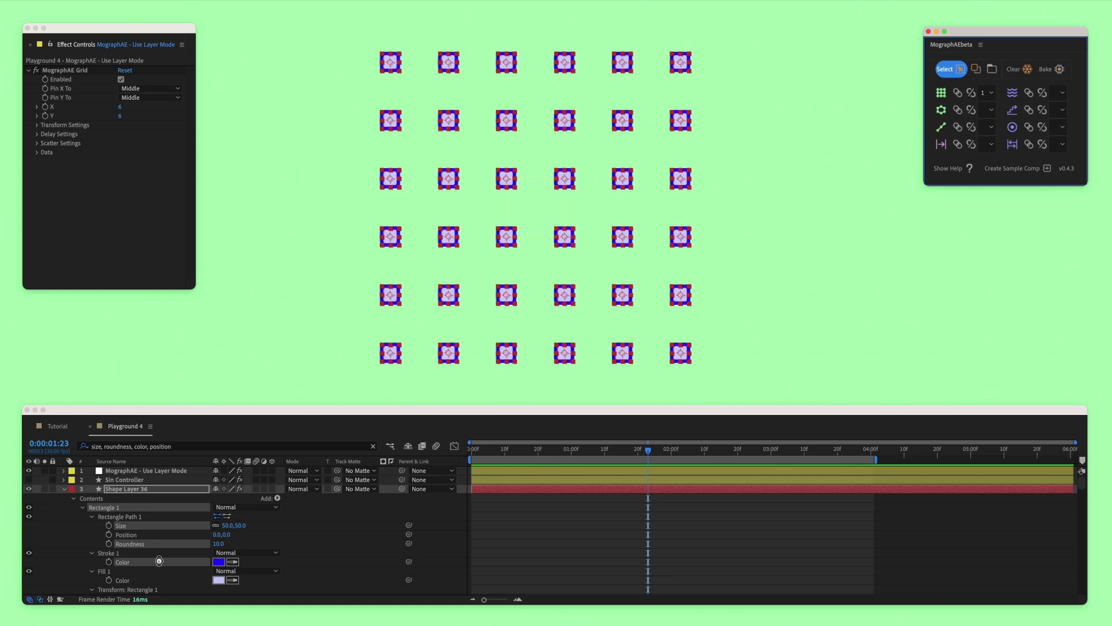
# - Apply a MographAE Field to the selected size, roundness, stroke color and position properties of all square layers, and move the field over the grid
pyautogui.scroll(-8, 155, 549)
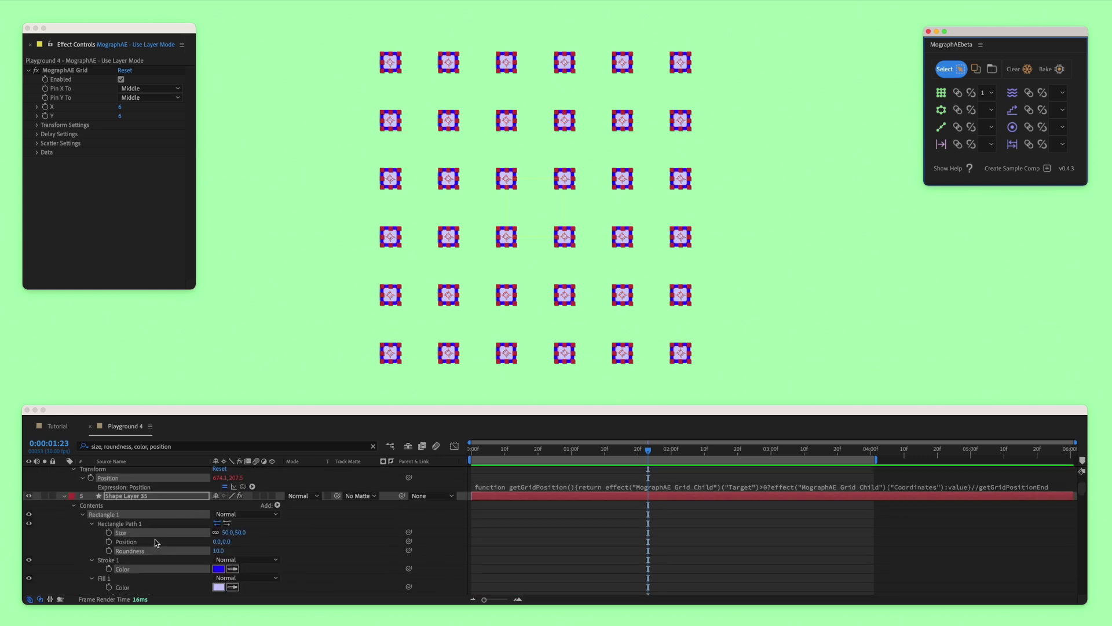
pyautogui.scroll(5, 158, 533)
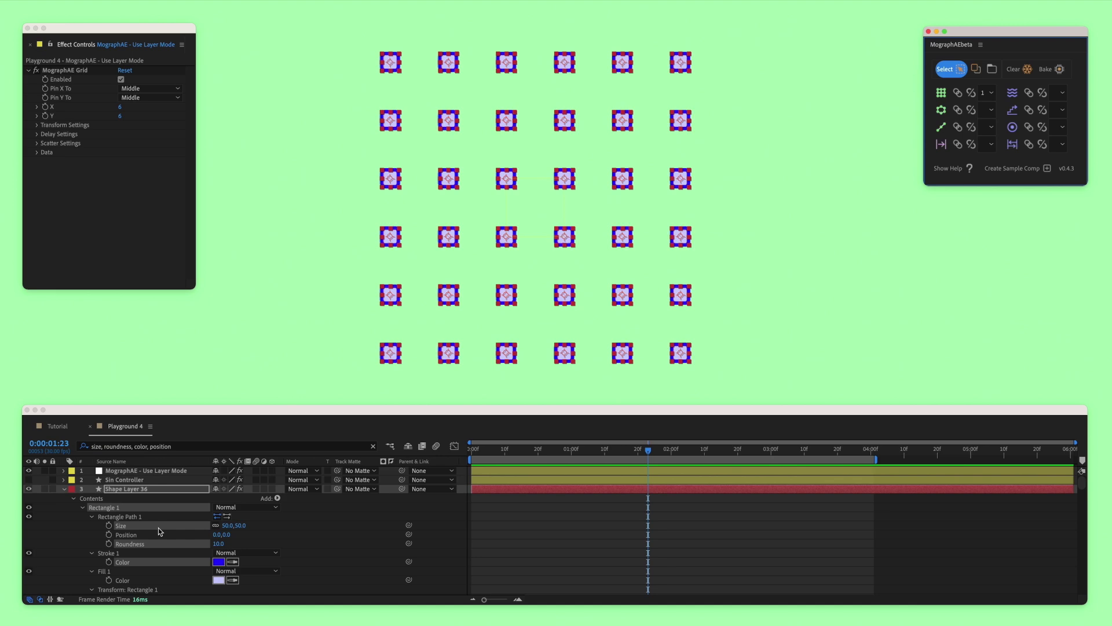
pyautogui.scroll(-10, 160, 531)
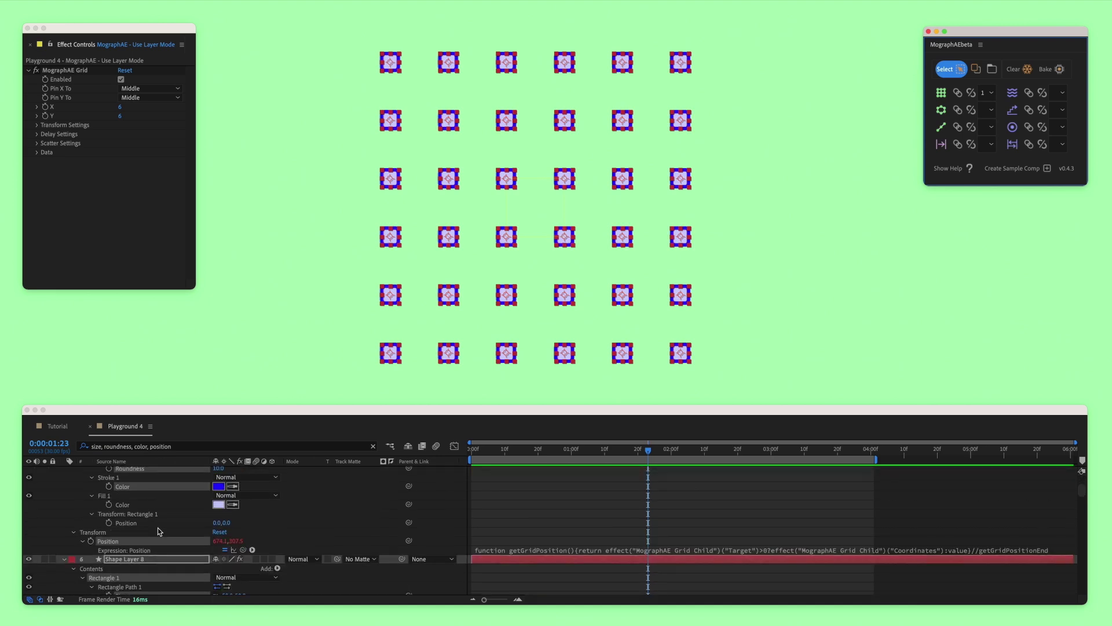
pyautogui.scroll(-6, 158, 531)
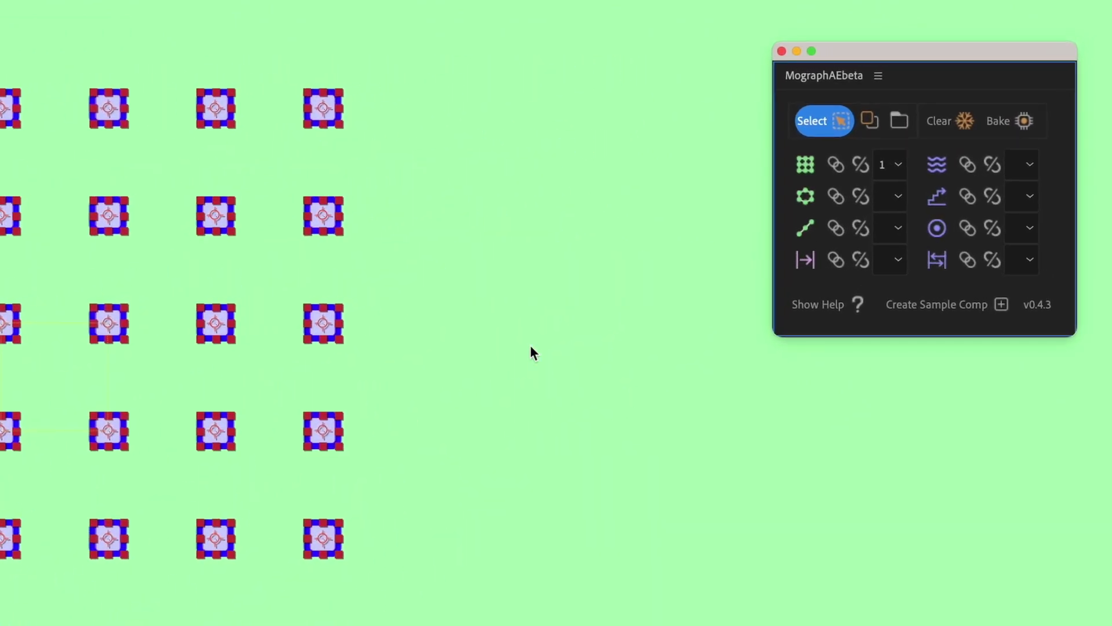
pyautogui.click(804, 258)
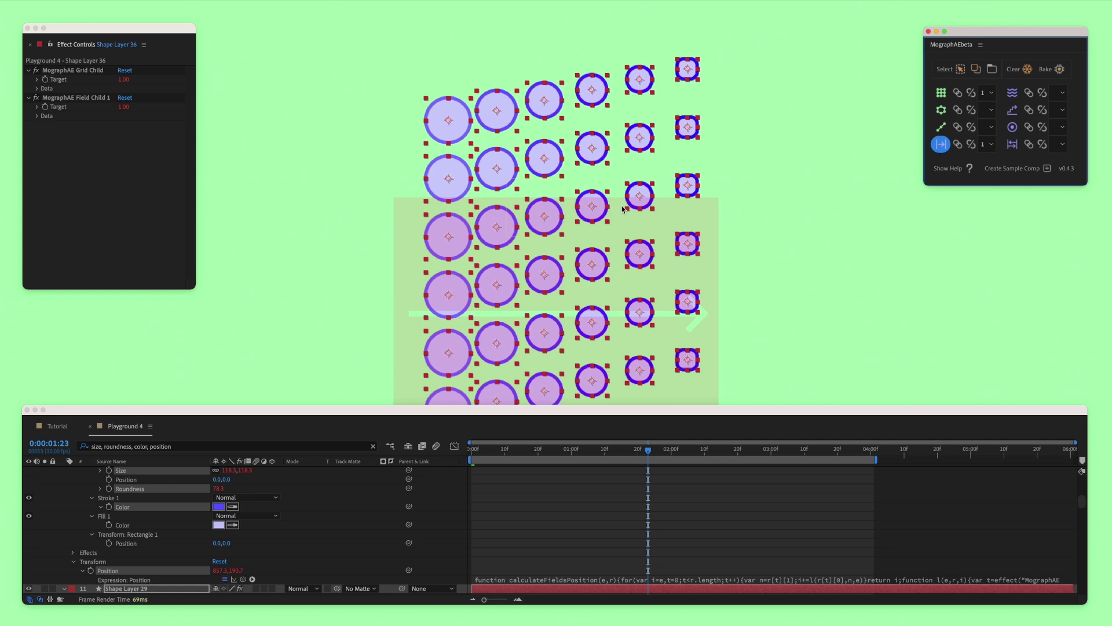
pyautogui.click(765, 204)
pyautogui.moveTo(630, 321); pyautogui.dragTo(449, 192)
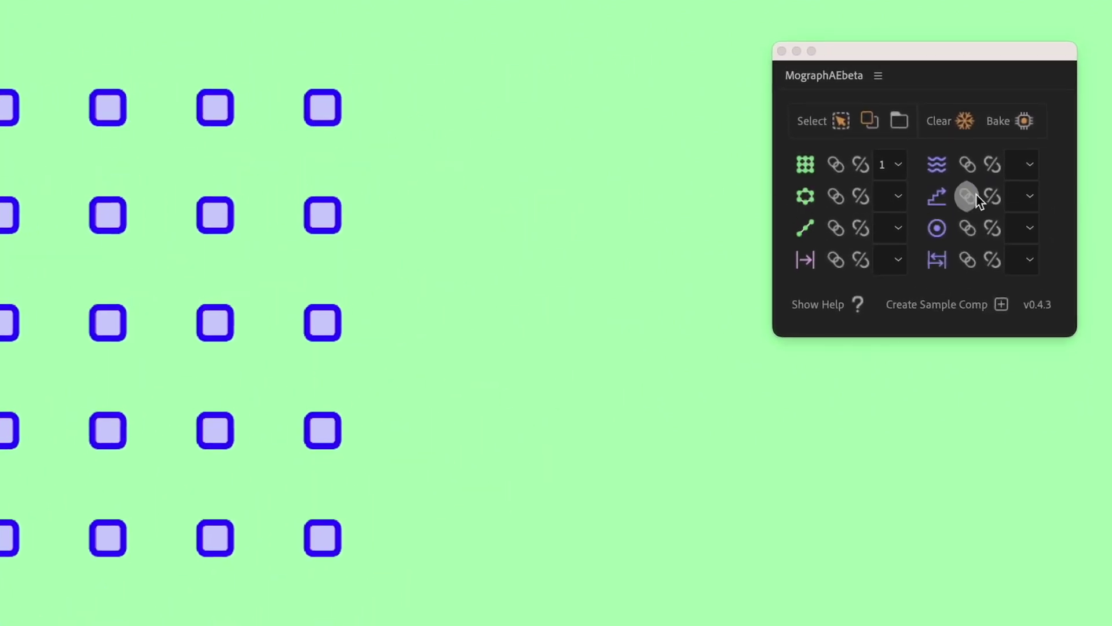
# - Add a MographAE Step controller to the square layers' selected properties and lower its Rectangle Path Roundness step
pyautogui.click(937, 197)
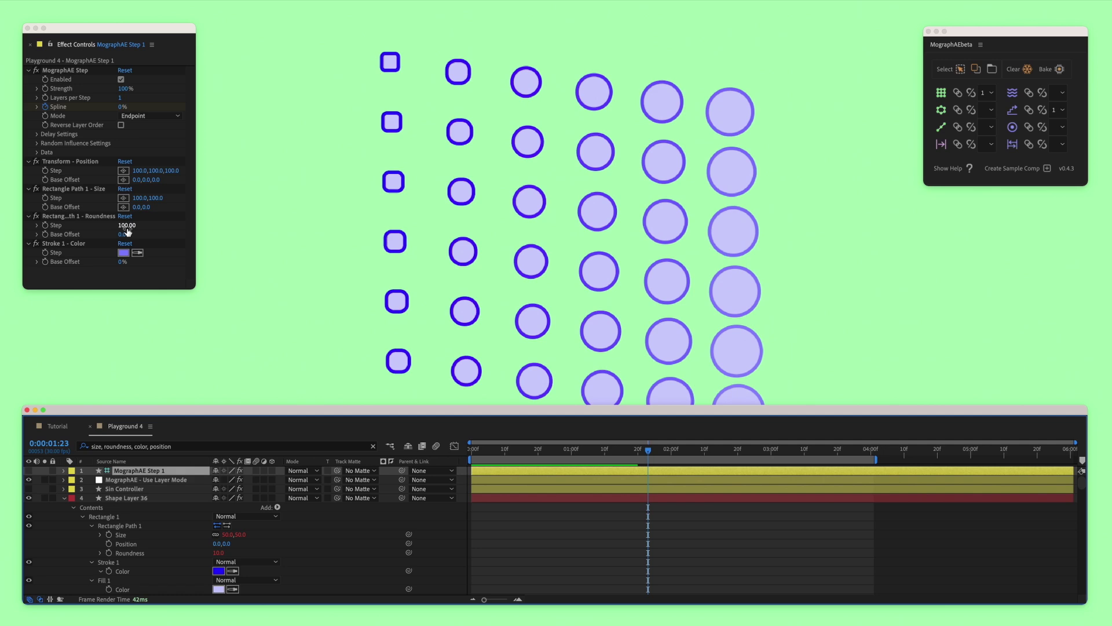
pyautogui.moveTo(127, 230); pyautogui.dragTo(86, 227)
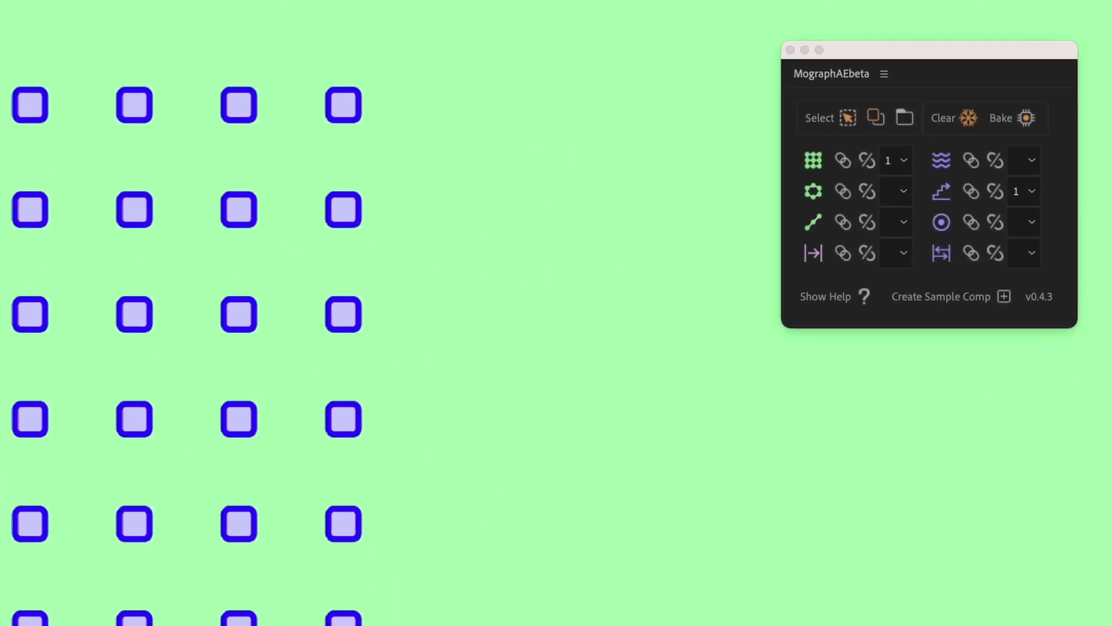
# - Add a MographAE Noise controller to the square layers' selected size, roundness, stroke color and position properties
pyautogui.click(941, 160)
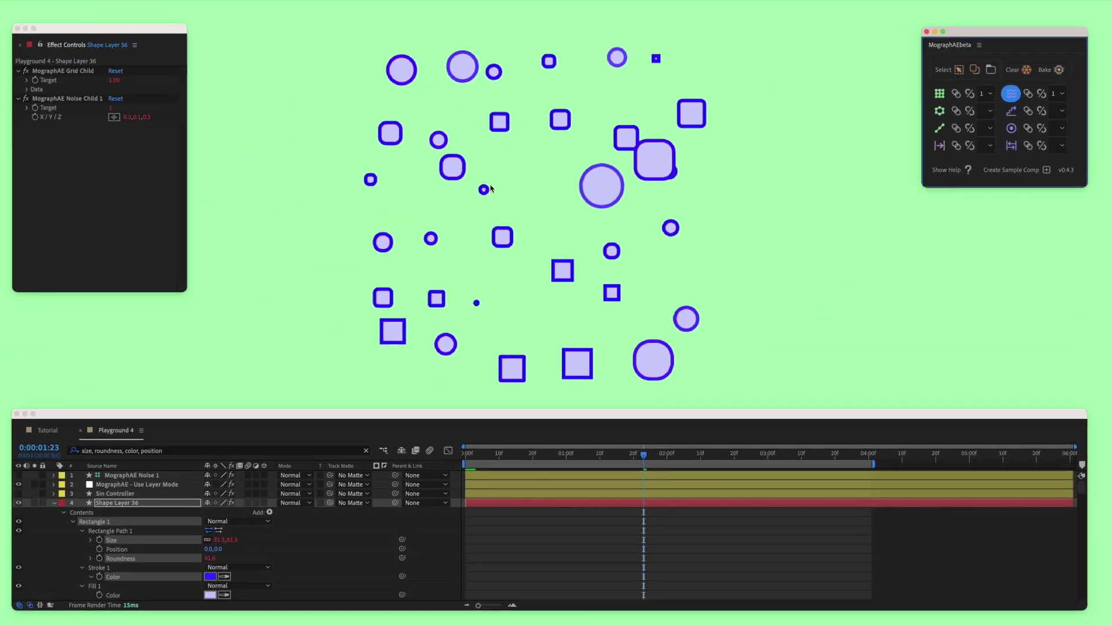
pyautogui.moveTo(128, 107); pyautogui.dragTo(1017, 133)
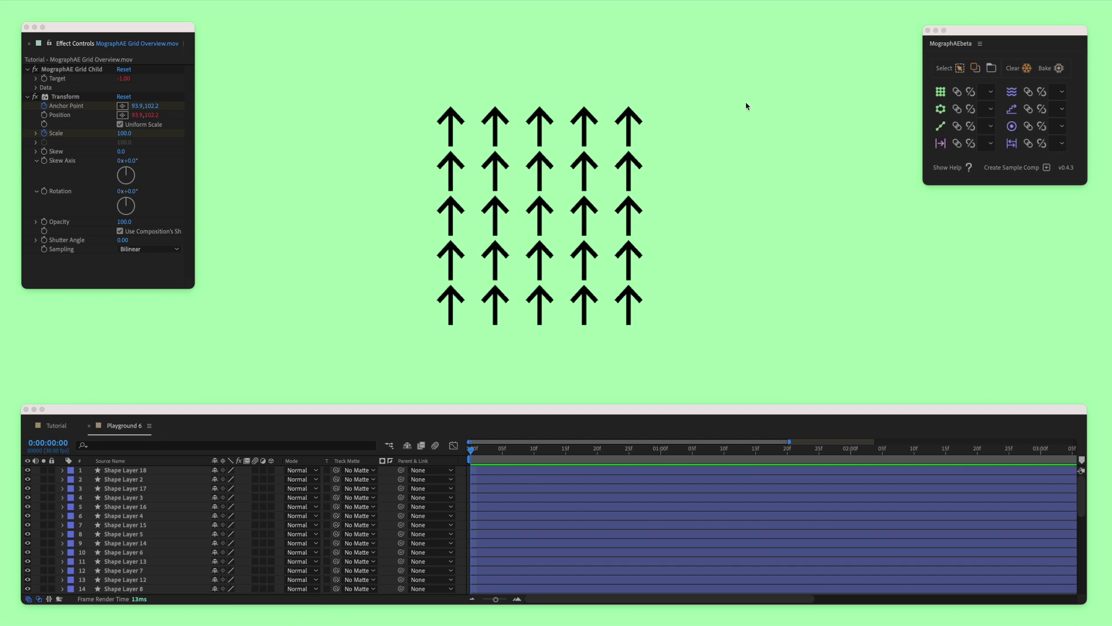
# - Add a MographAE Target controller to all the arrow layers in Playground 6 and move it around among the arrows
pyautogui.hotkey('ctrl', 'a')
pyautogui.click(1017, 131)
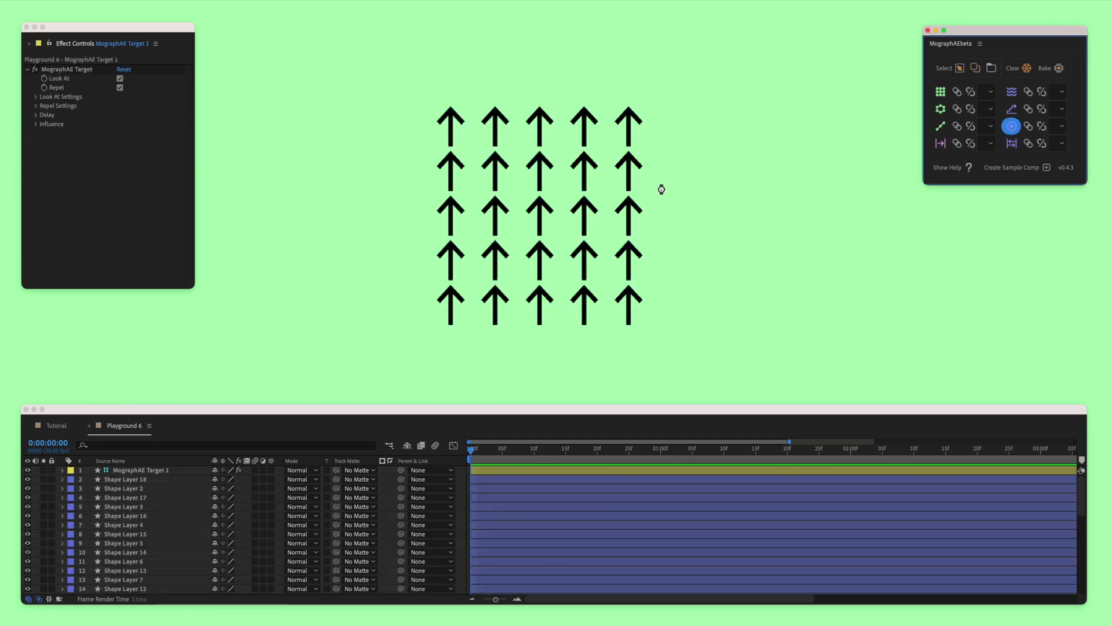
pyautogui.click(580, 249)
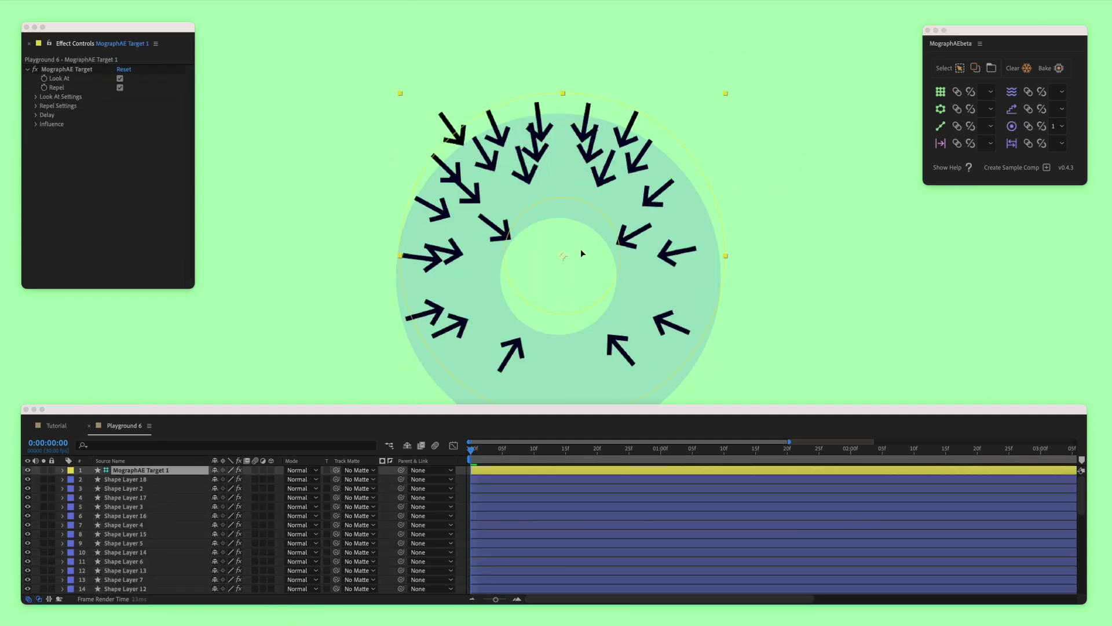
pyautogui.moveTo(593, 238); pyautogui.dragTo(572, 215)
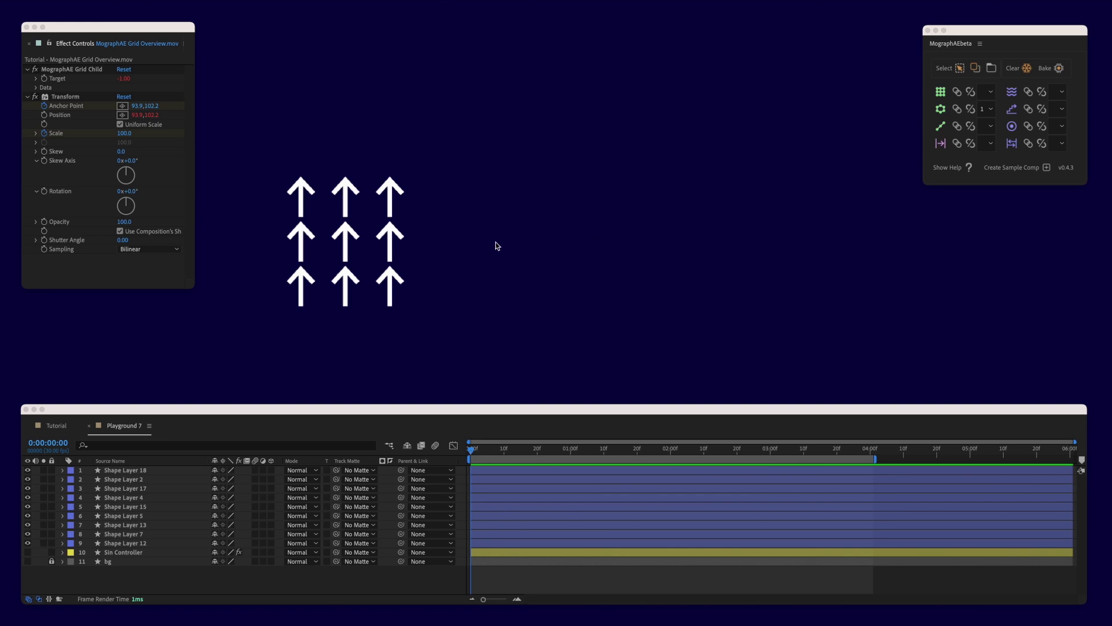
# - Create a MographAE Array controller in Playground 7 and place it to the right of the nine arrows
pyautogui.click(940, 108)
pyautogui.moveTo(551, 307); pyautogui.dragTo(764, 237)
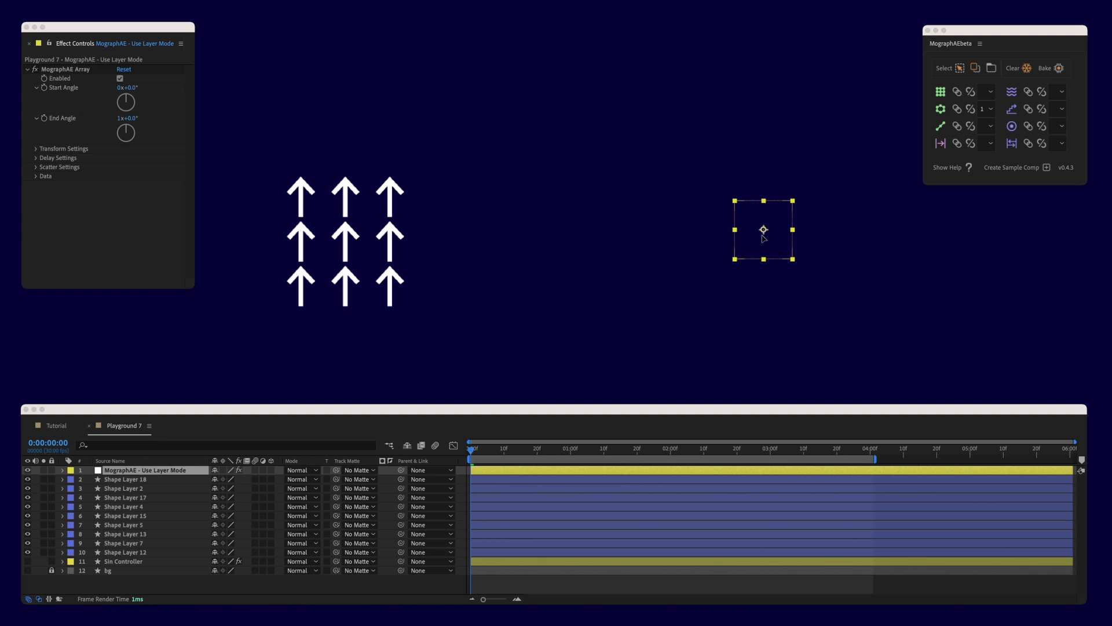
# - Add a MographAE Inheritance controller to all nine arrow layers and select the controller to show its morph settings
pyautogui.moveTo(451, 168); pyautogui.dragTo(269, 330)
pyautogui.click(1011, 144)
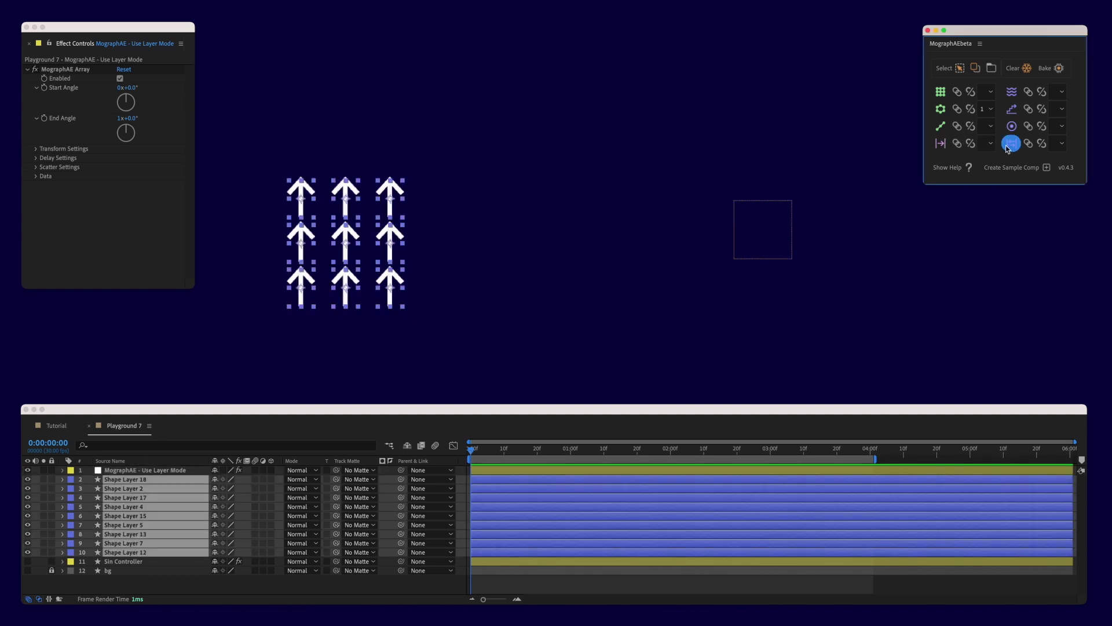
pyautogui.click(126, 471)
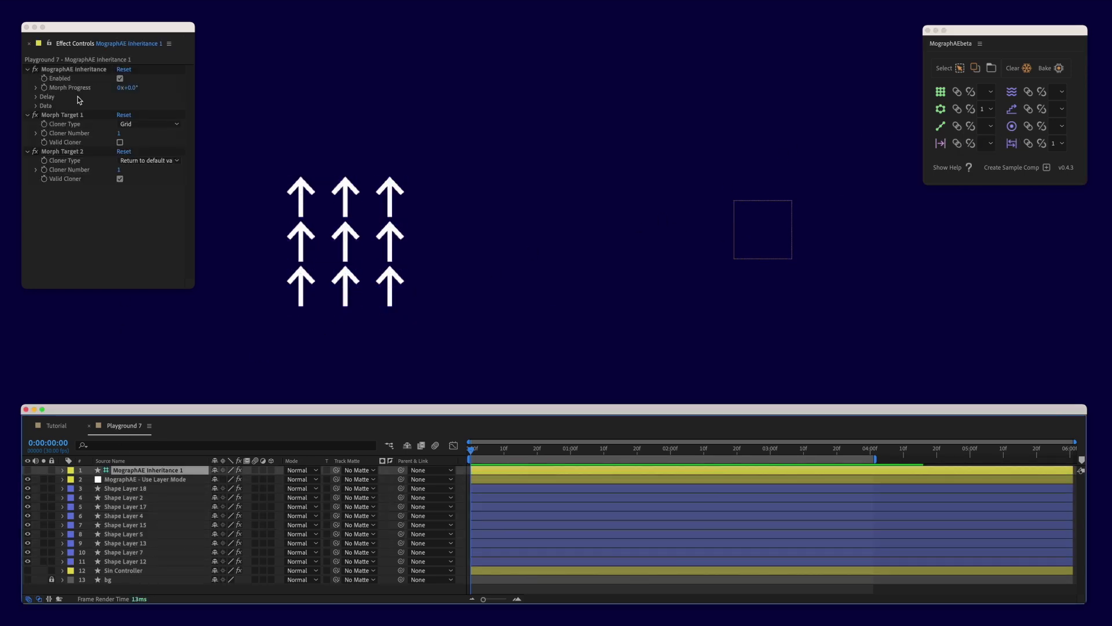